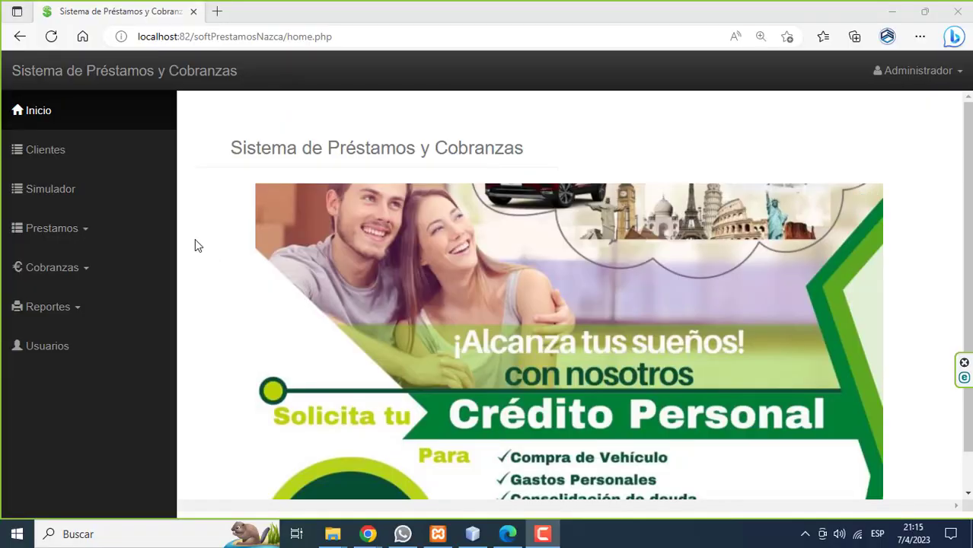
Go to the Clientes page from the sidebar to view the empty client table.
left_click(67, 158)
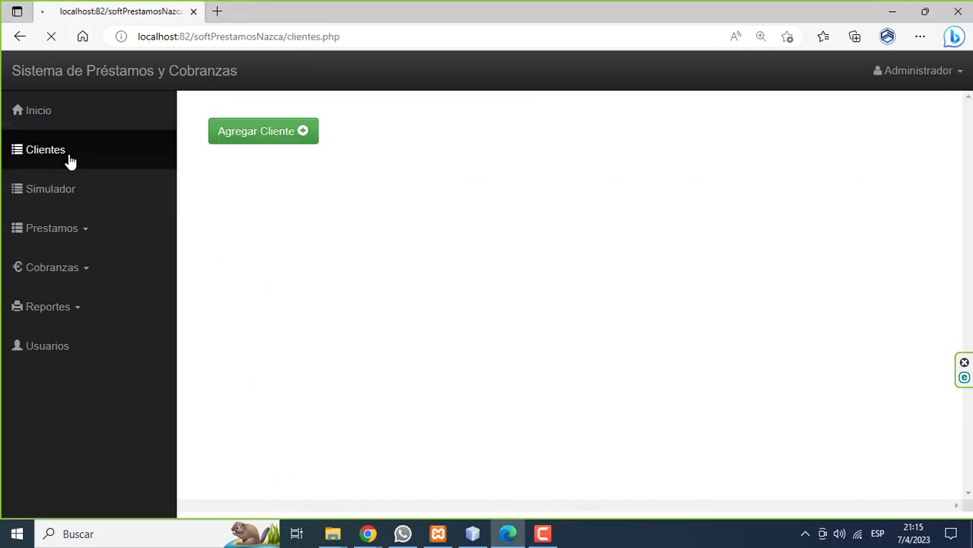
Start a new client and enter the client's full name, DNI and address.
left_click(251, 145)
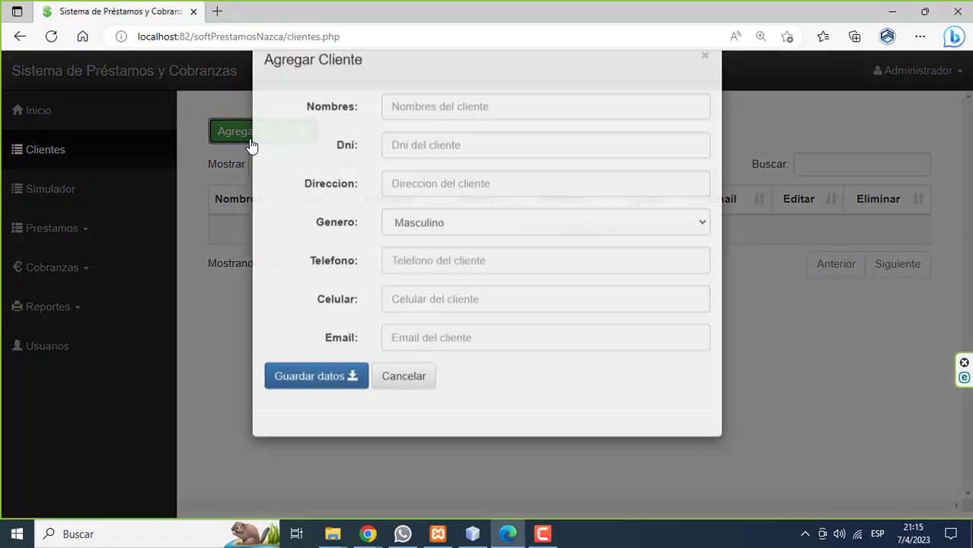
left_click(434, 147)
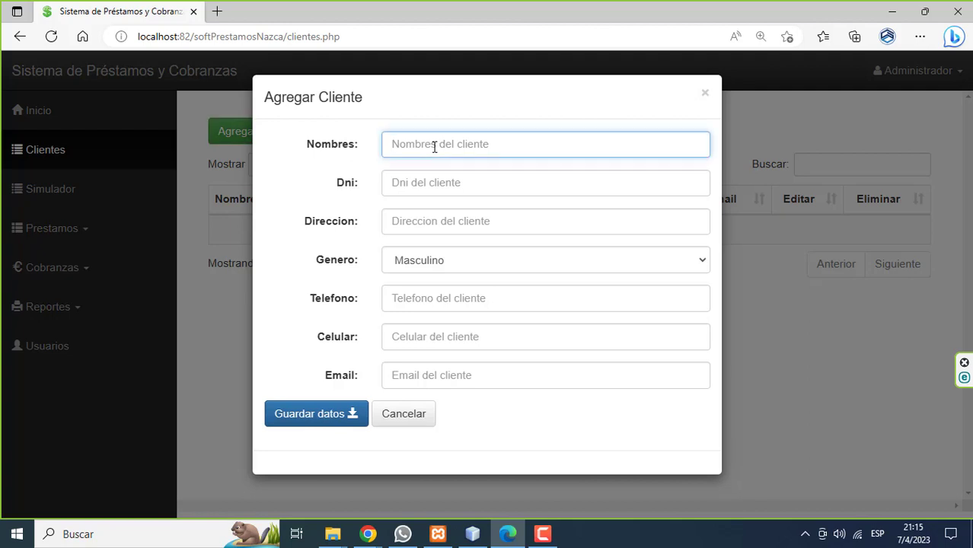
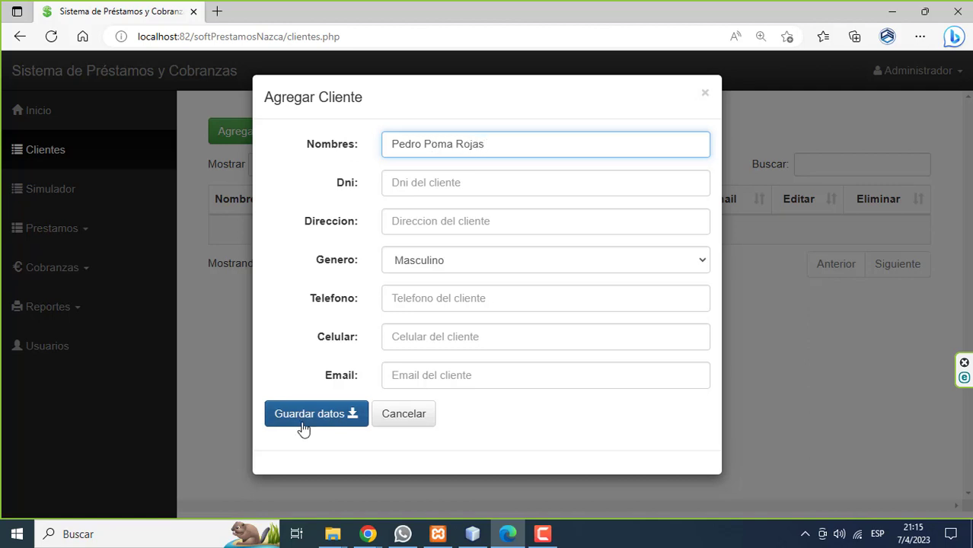
left_click(303, 422)
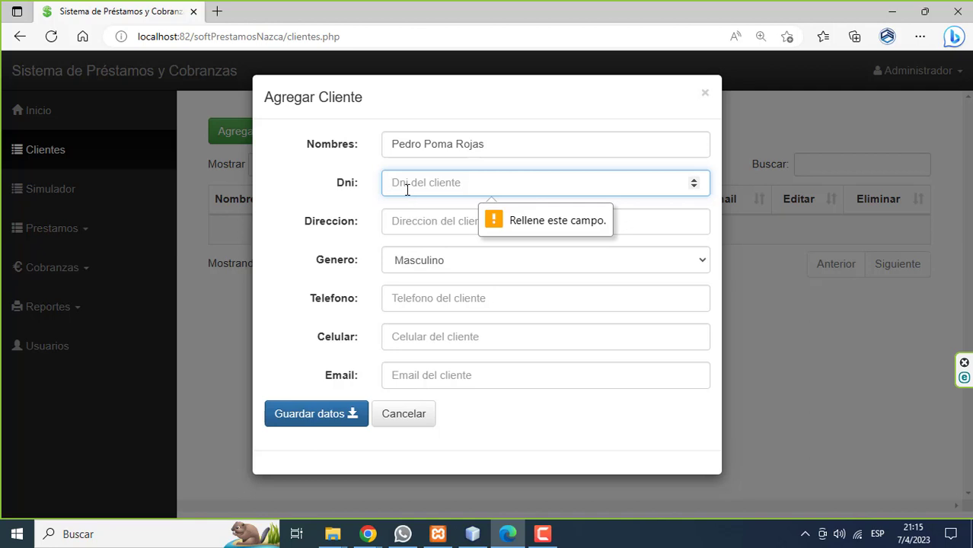
type("11111111")
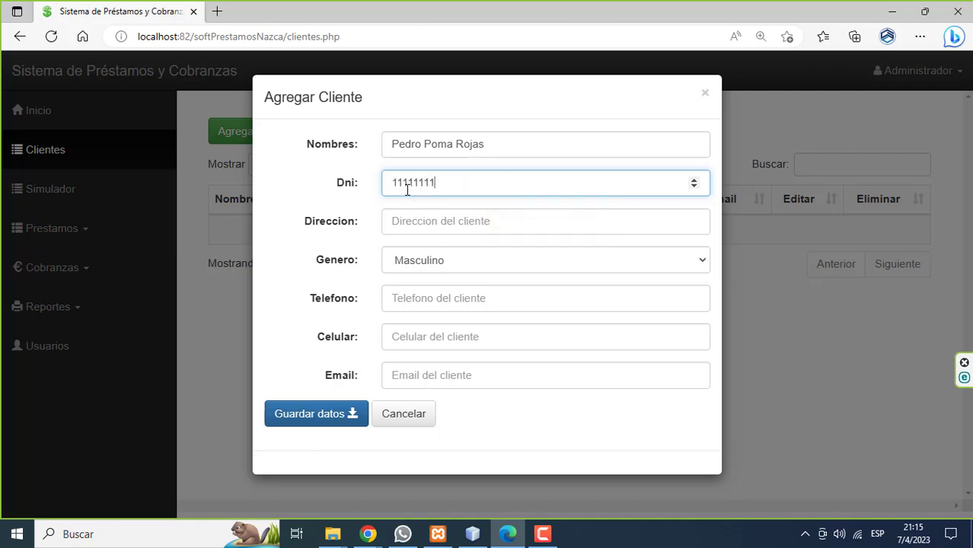
left_click(407, 217)
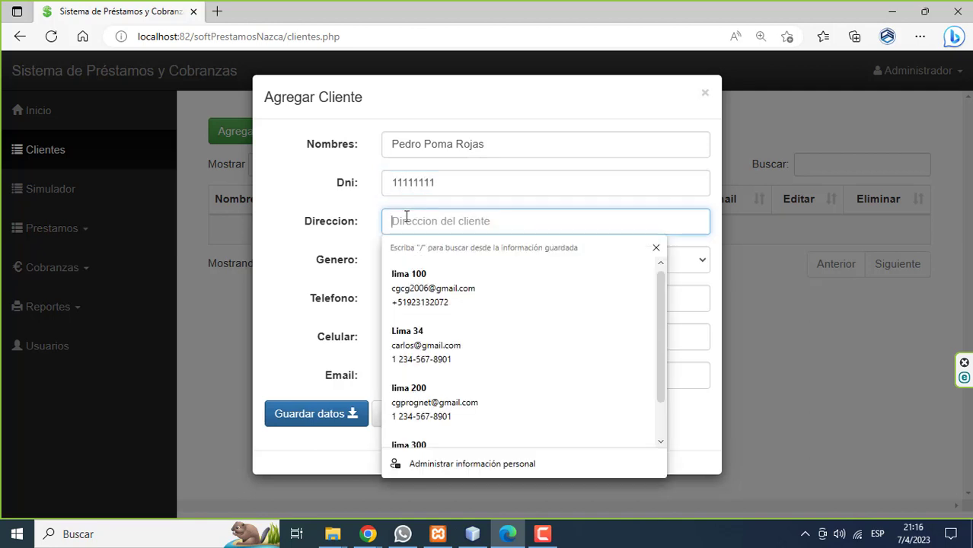
type("Ica")
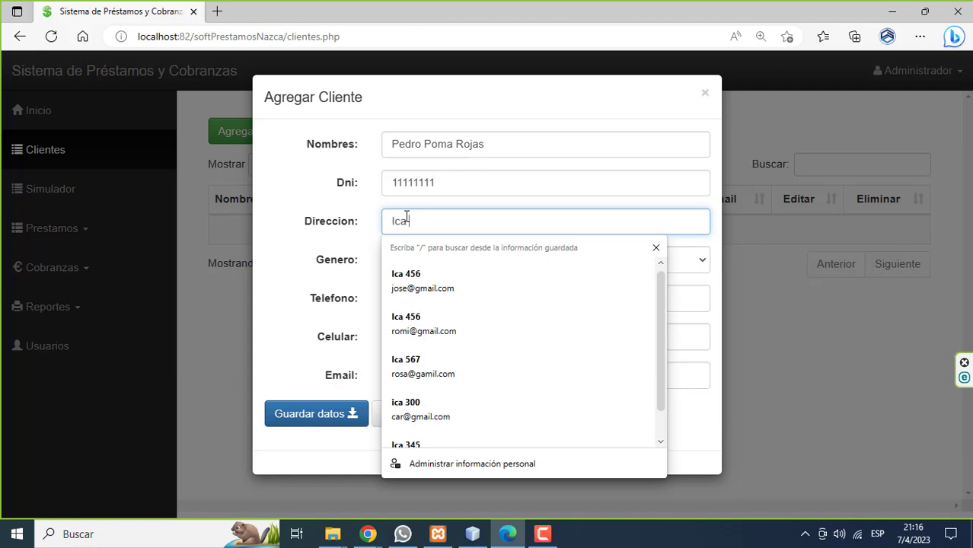
type(" 400")
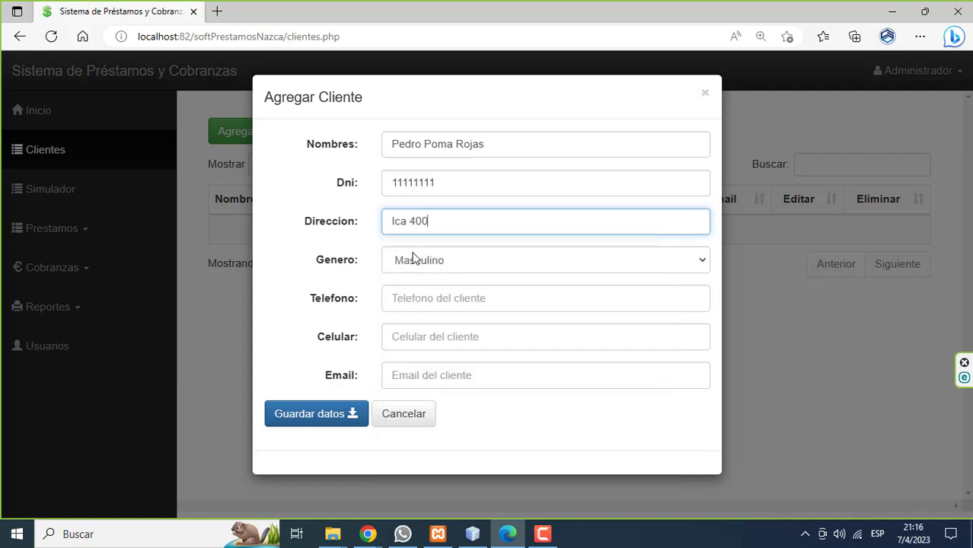
Add the client's phone number and e-mail, then save the record.
left_click(409, 301)
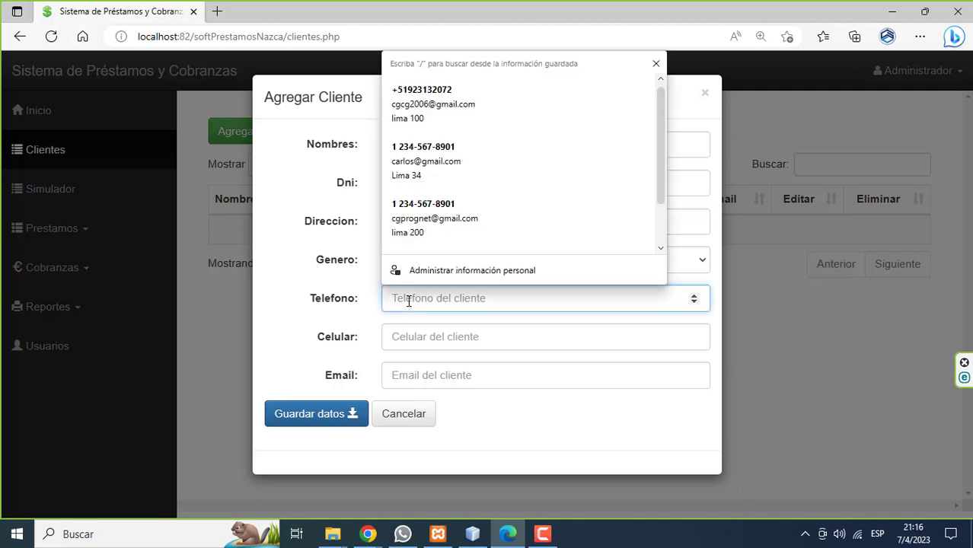
type("233445")
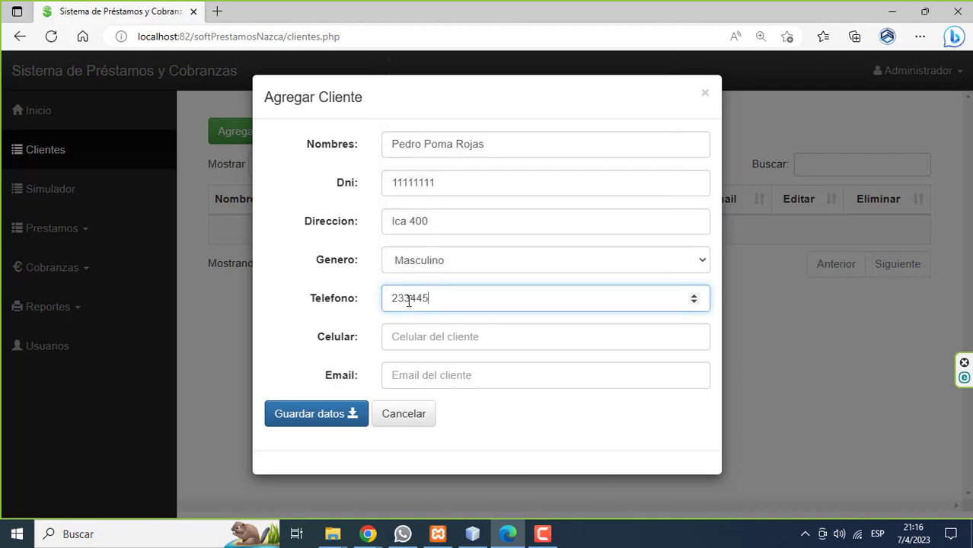
type("5")
left_click(393, 378)
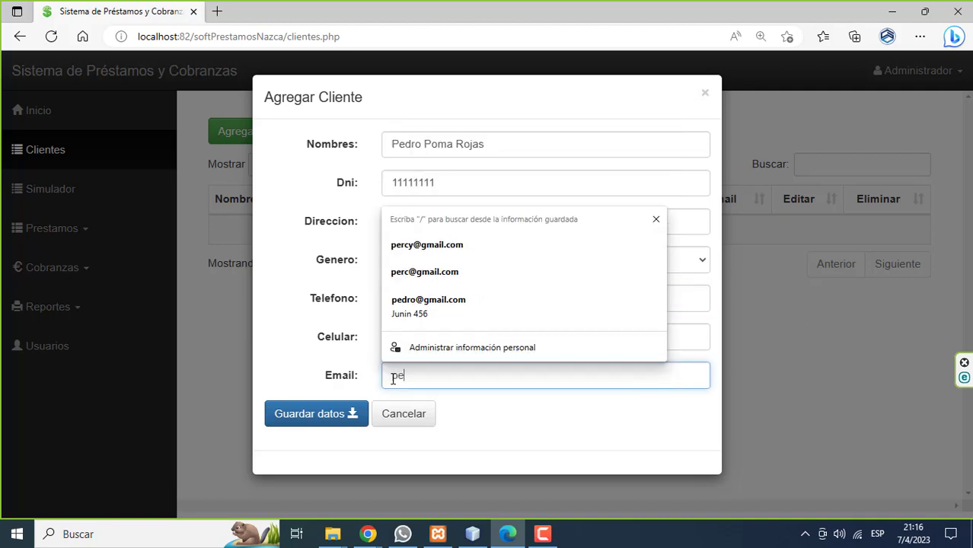
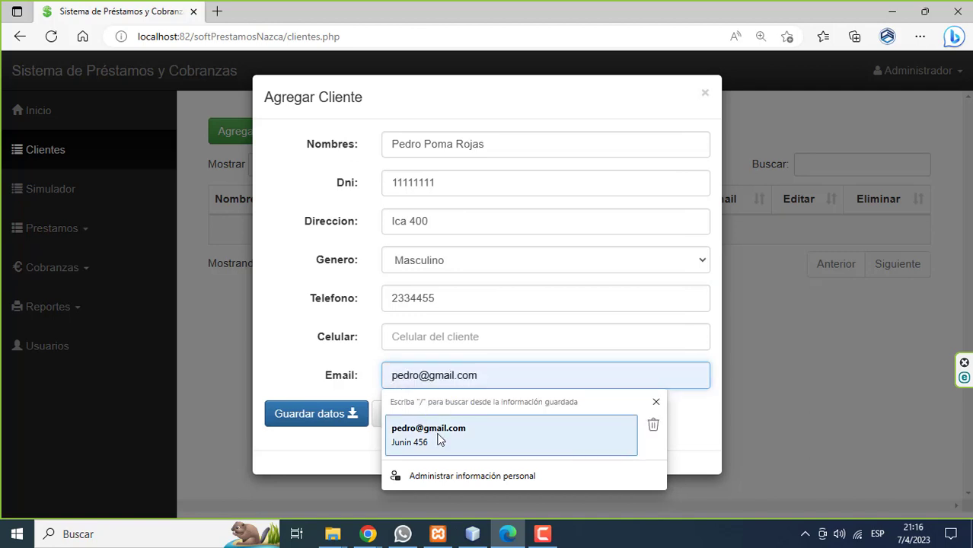
left_click(437, 436)
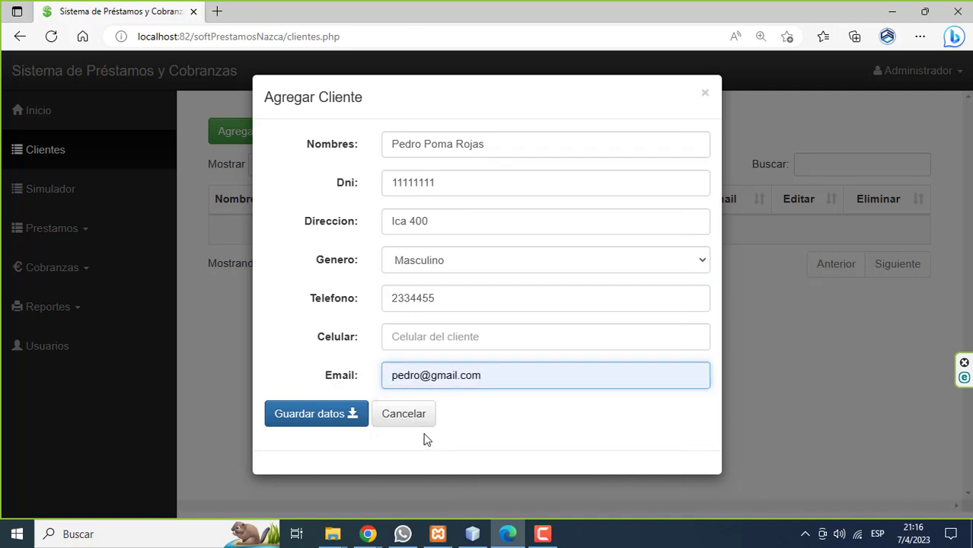
left_click(327, 421)
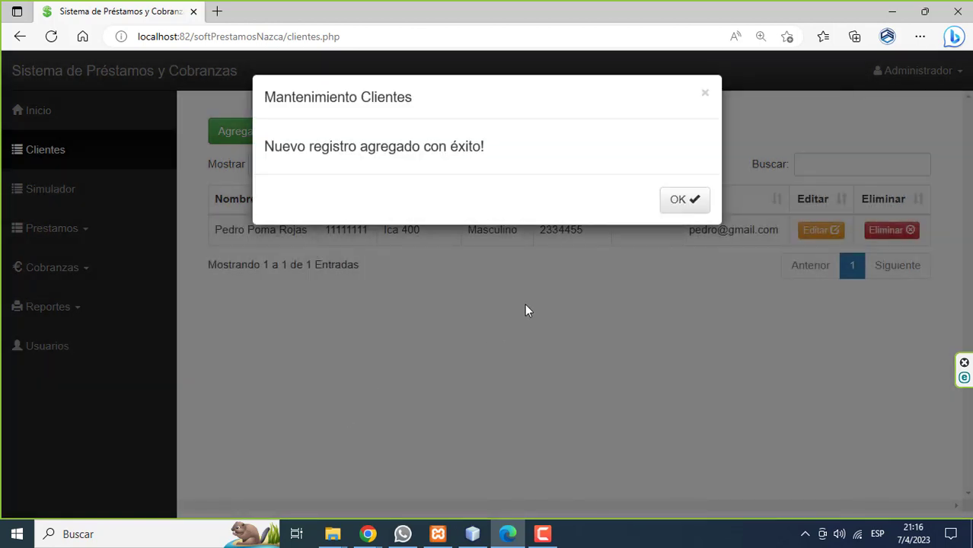
left_click(673, 204)
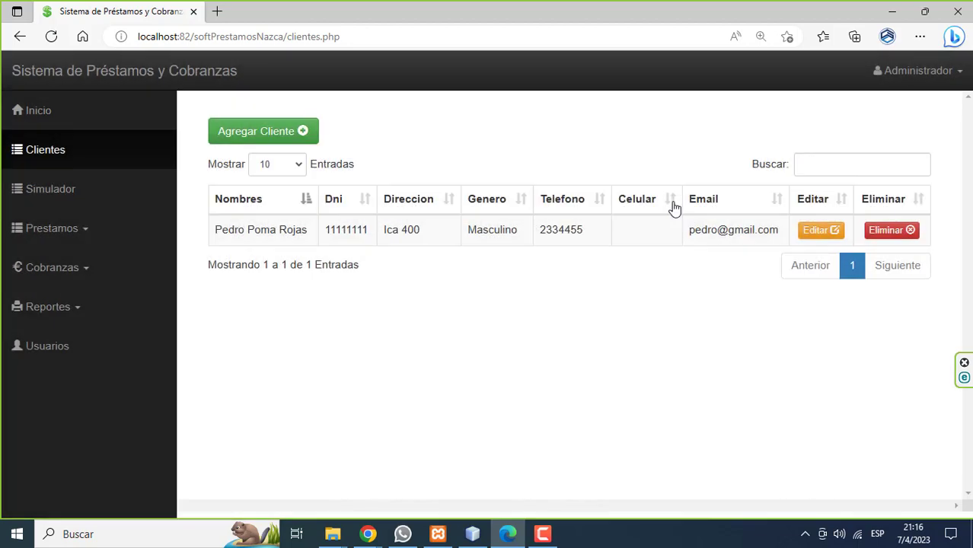
Start a second client and enter the full name, DNI and address.
left_click(270, 137)
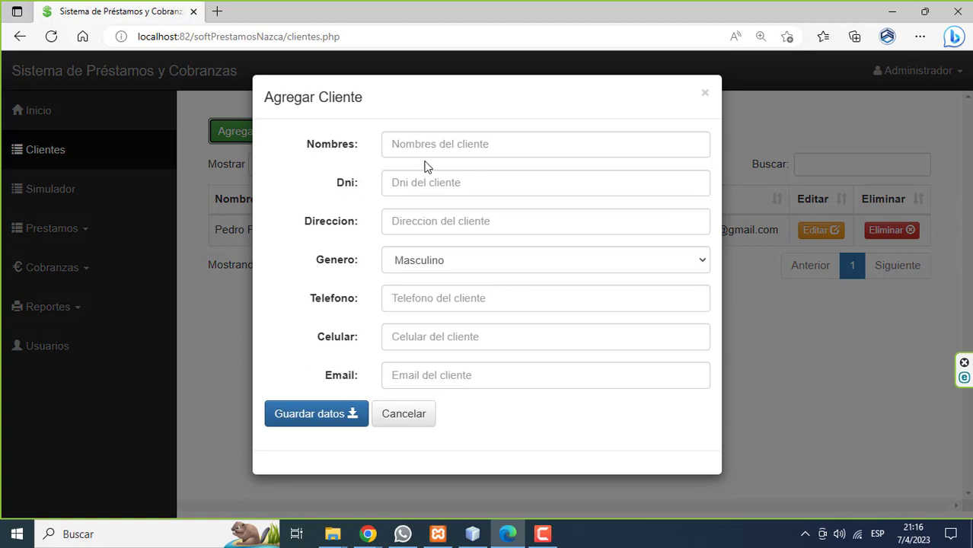
left_click(425, 149)
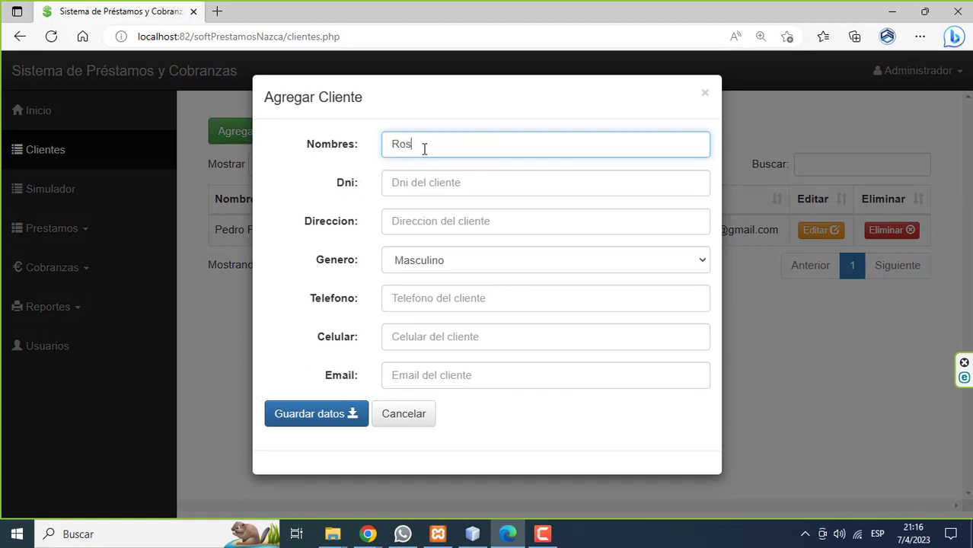
left_click(402, 184)
type("2")
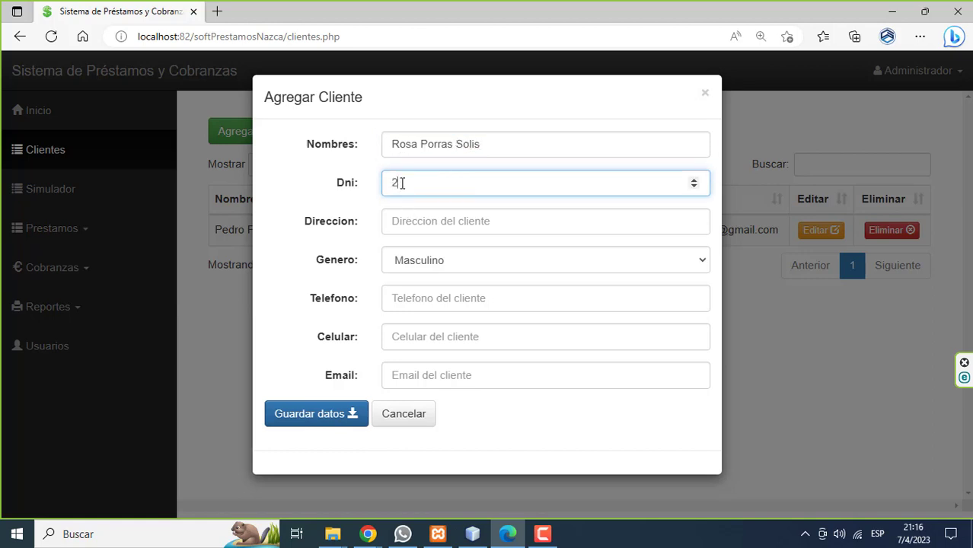
type("2222222")
left_click(392, 221)
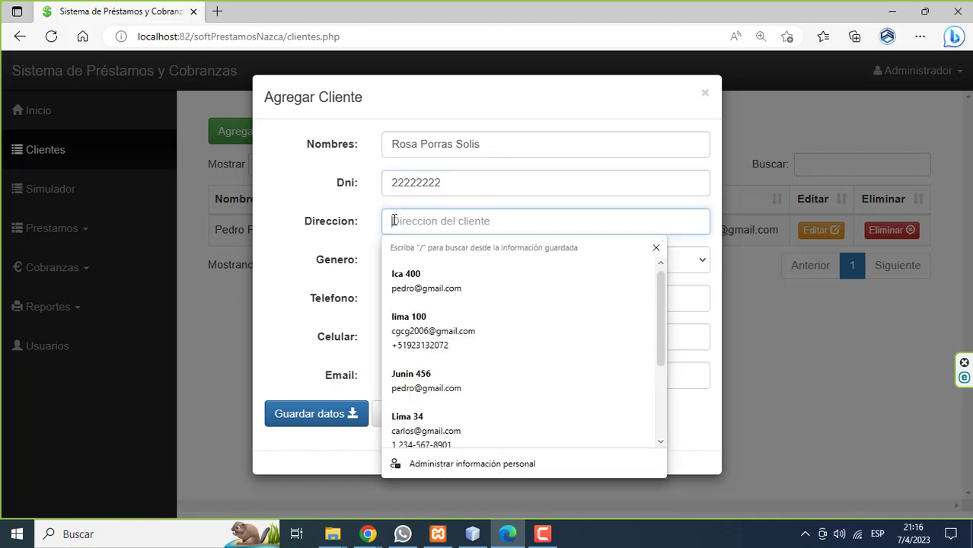
type("Ju")
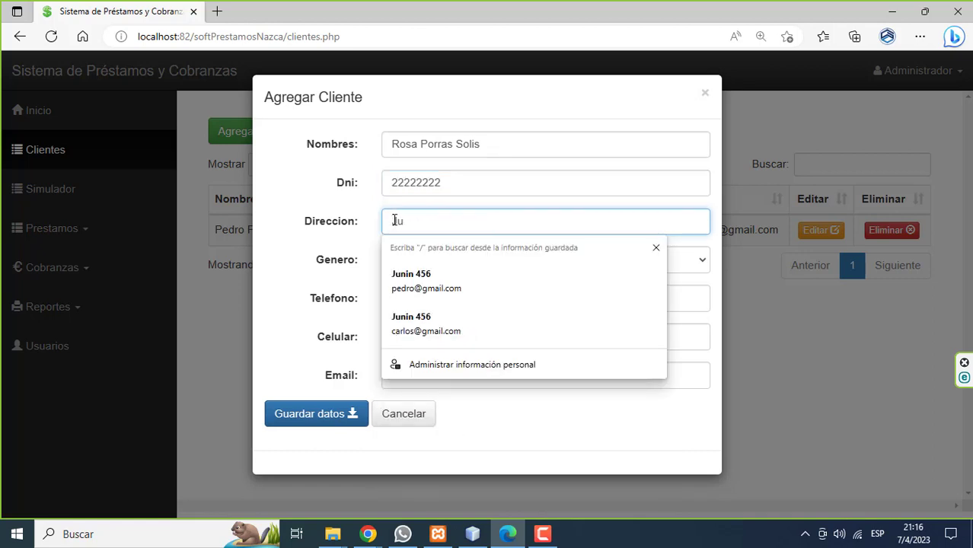
type("nia ")
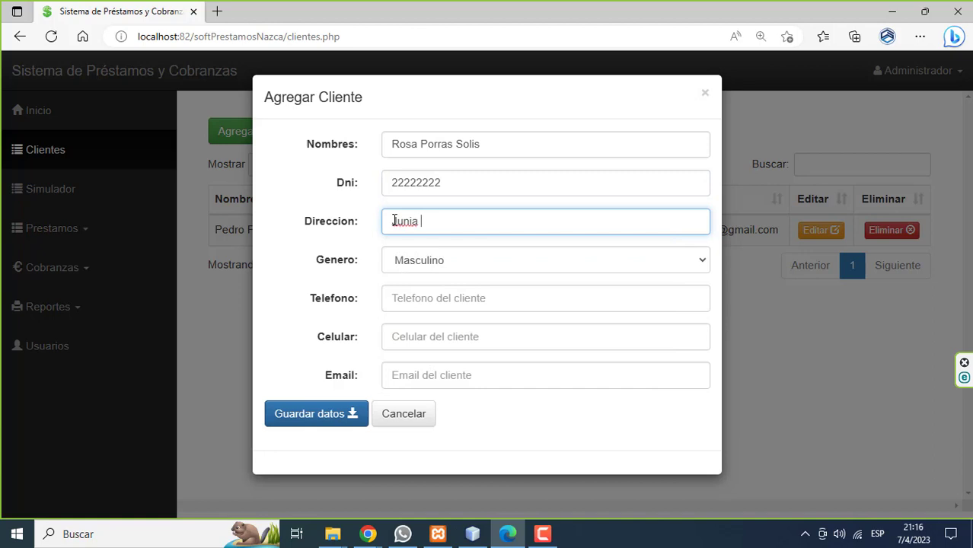
type("567")
Set Genero to Femenino, add the mobile number, and save the client.
left_click(423, 264)
left_click(421, 297)
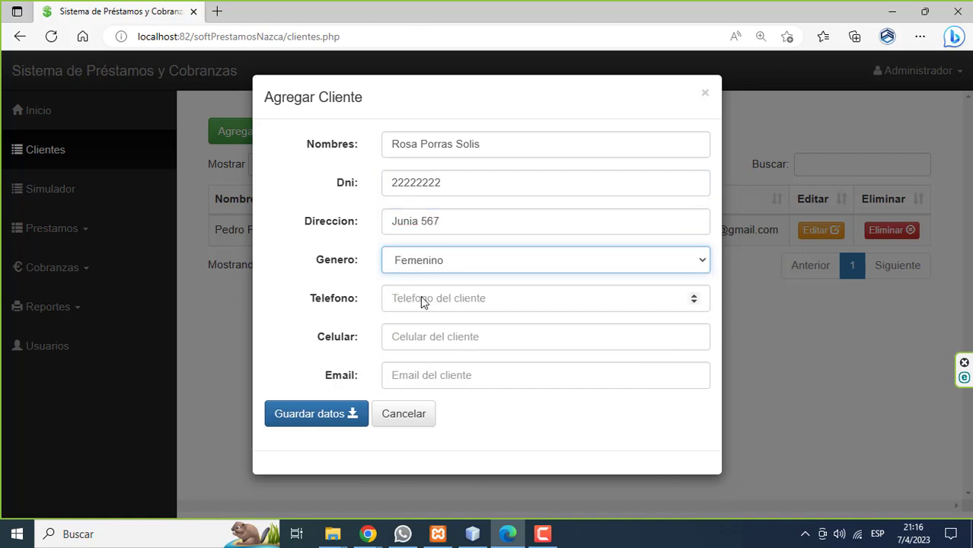
left_click(414, 328)
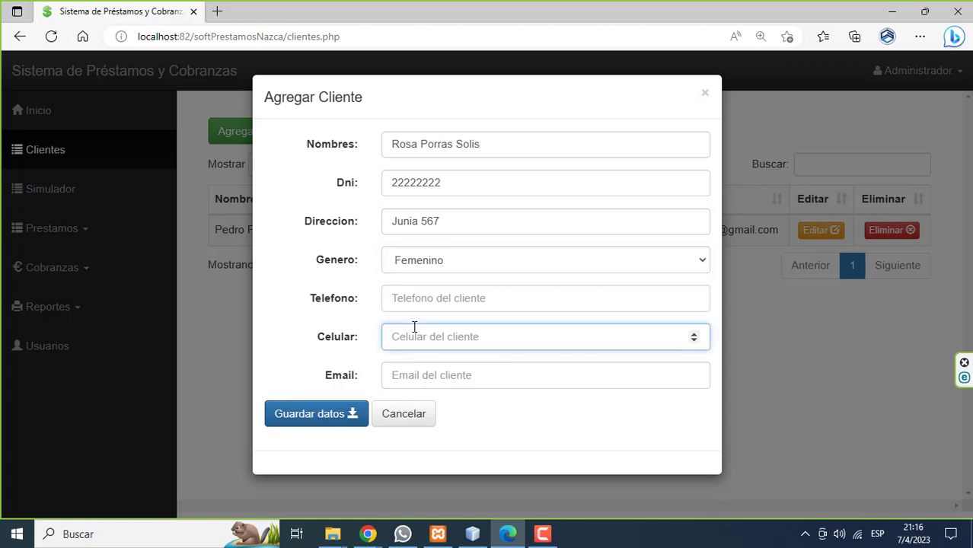
type("45678")
type("99")
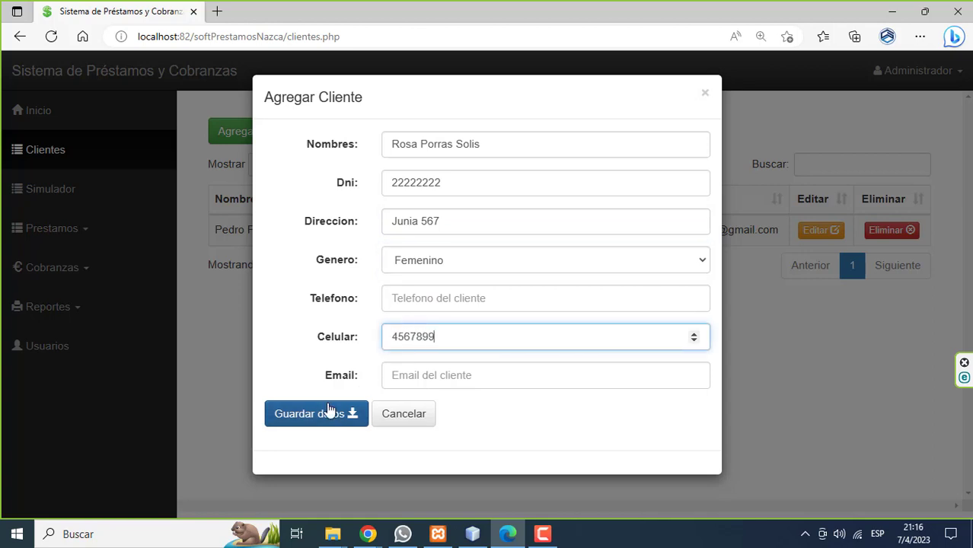
left_click(329, 412)
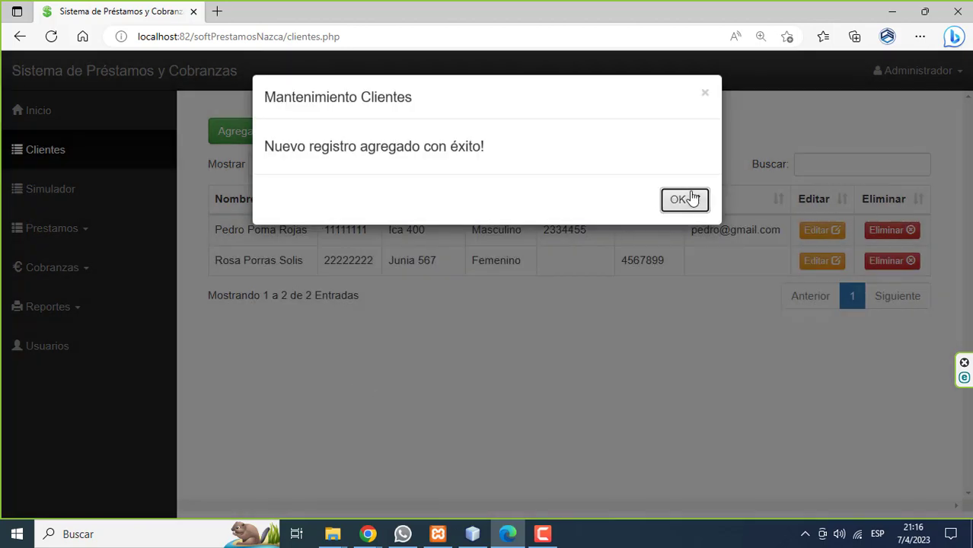
left_click(685, 199)
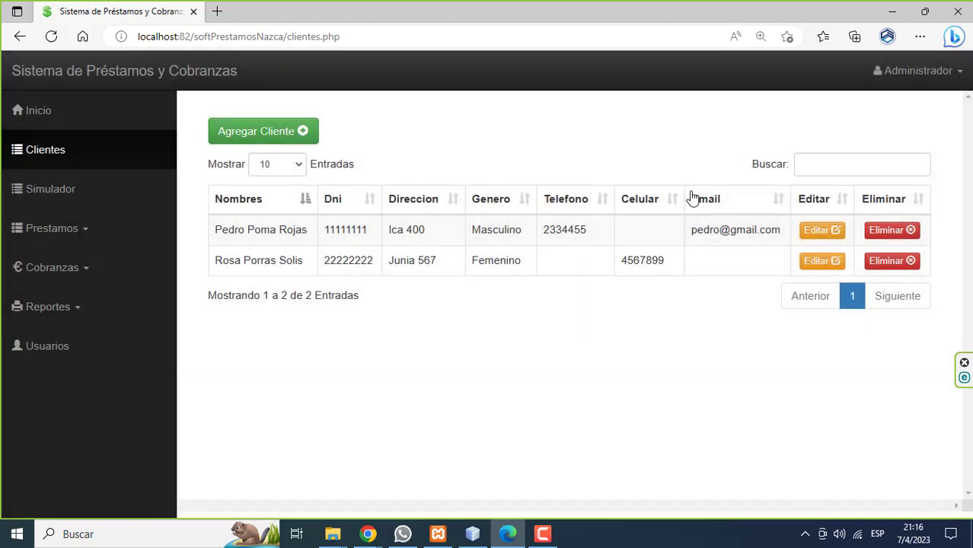
left_click(259, 133)
Enter the third client's full name, DNI and address, correcting an address typo.
left_click(421, 143)
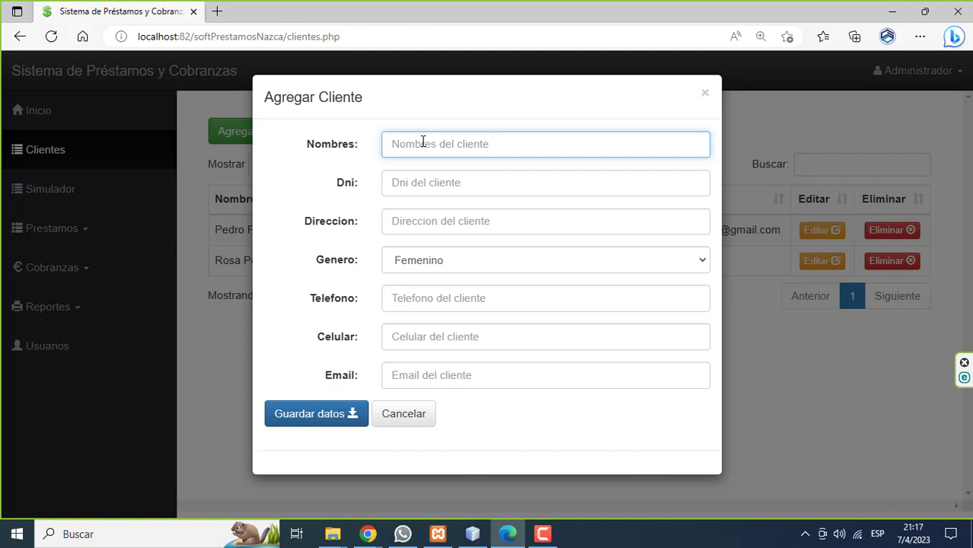
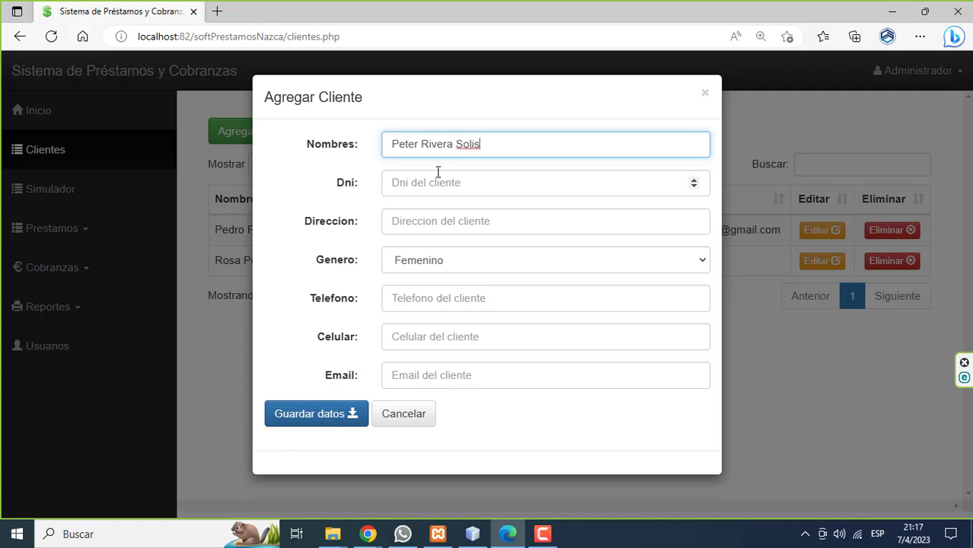
left_click(427, 190)
type("33")
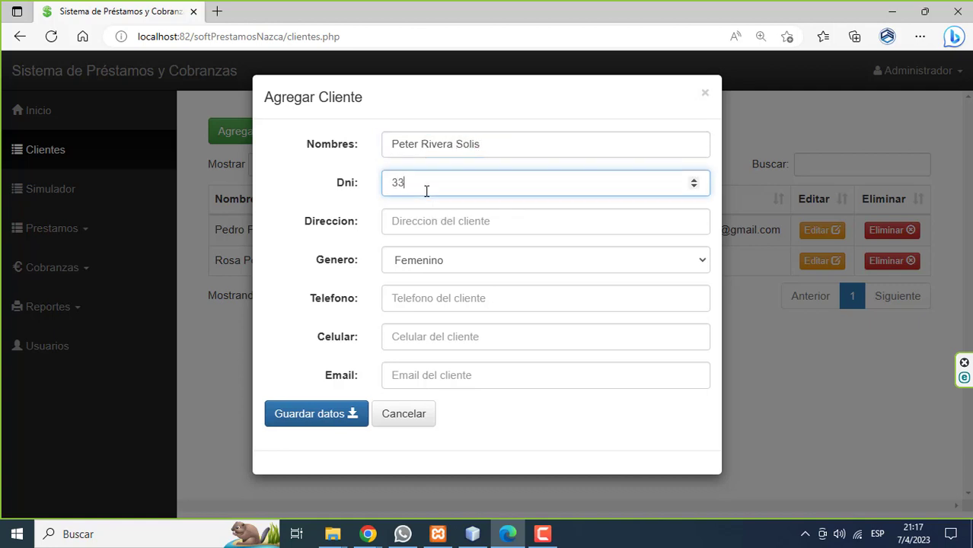
type("333333")
left_click(418, 215)
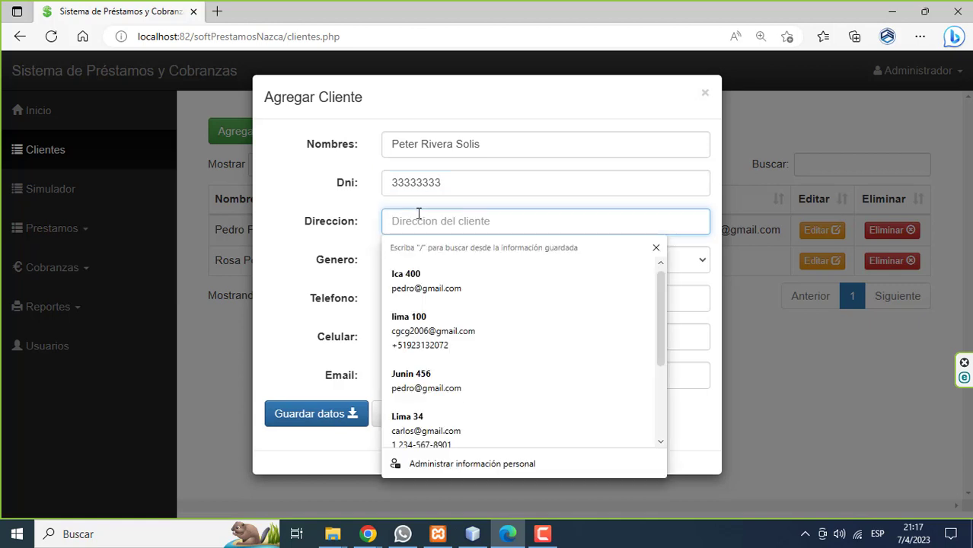
type("A")
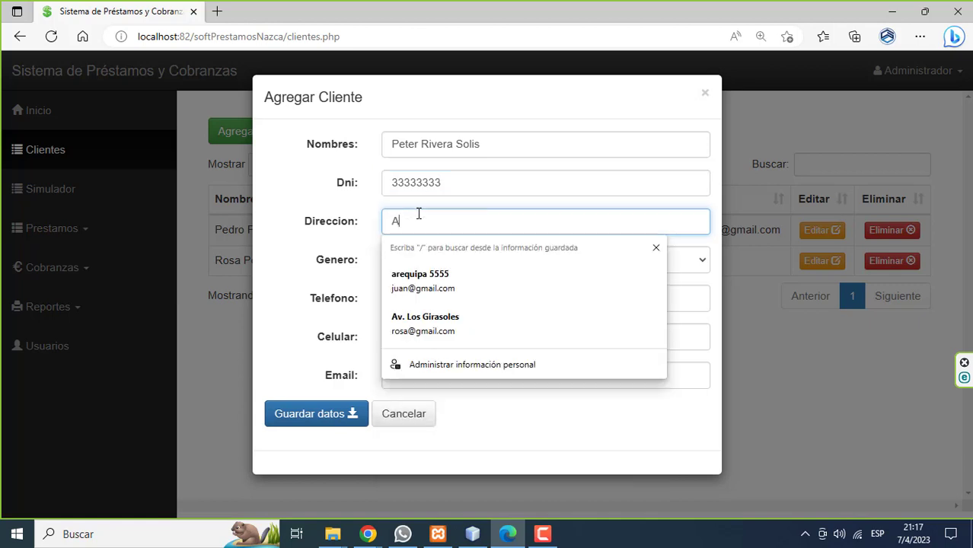
type("rqe")
key("BackSpace")
key("BackSpace")
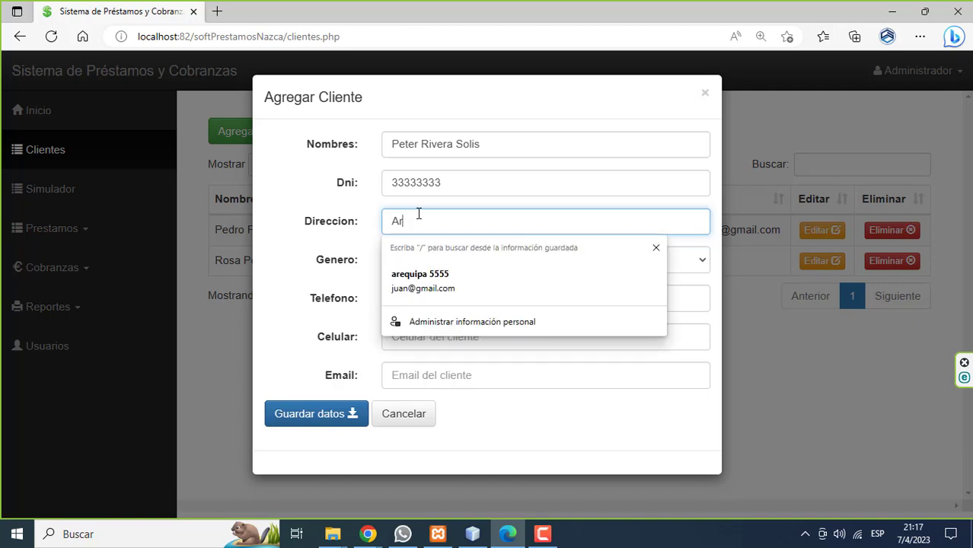
type("equip")
type("a 666")
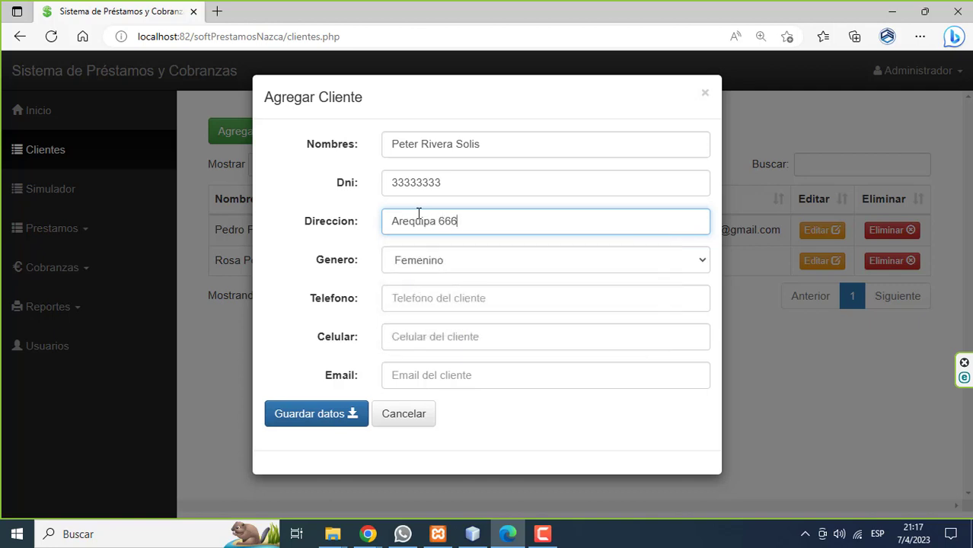
type("66")
Set Genero to Masculino, enter and correct the e-mail, then save the client.
left_click(426, 271)
left_click(418, 284)
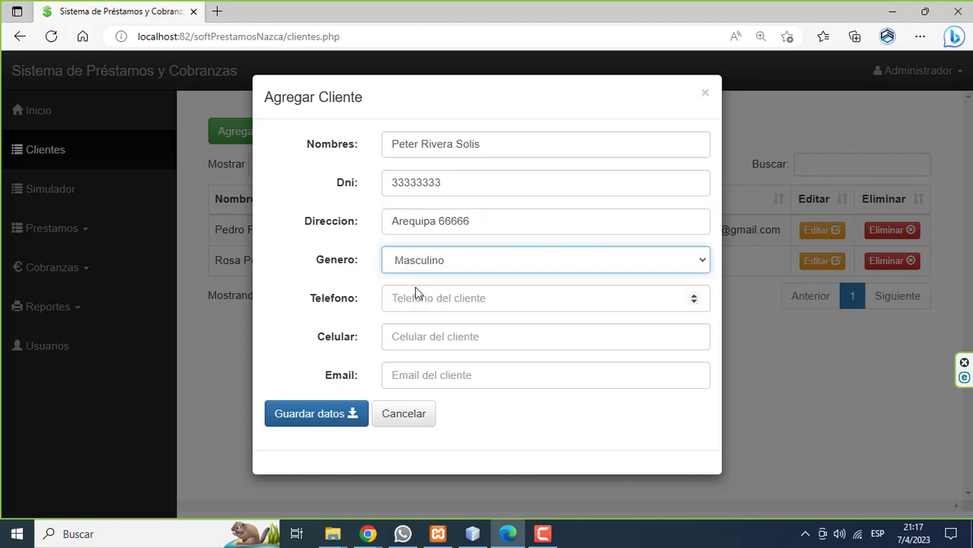
left_click(412, 376)
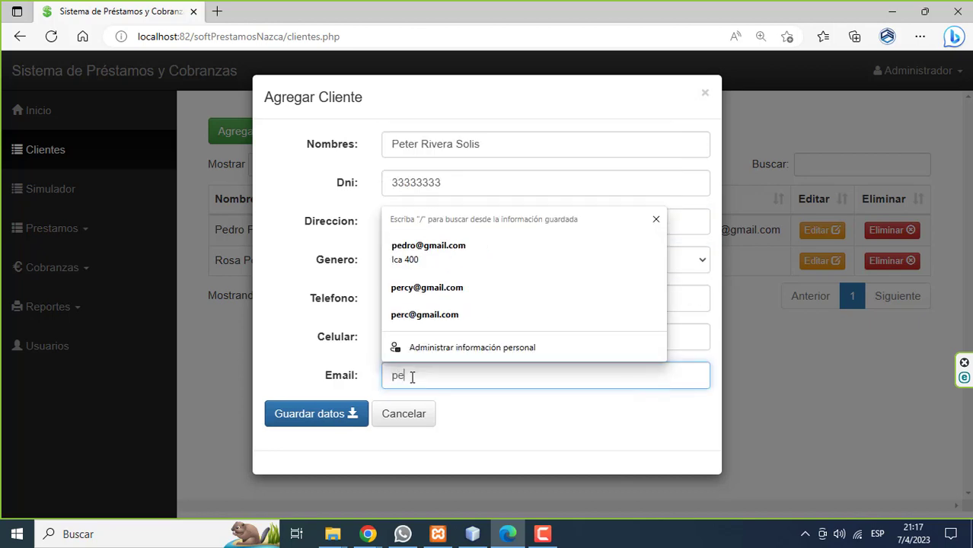
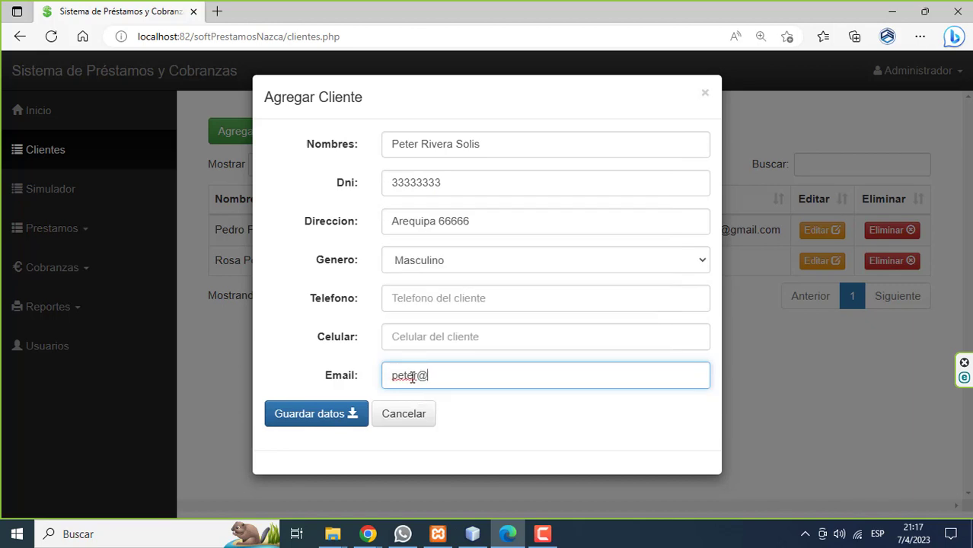
left_click(356, 421)
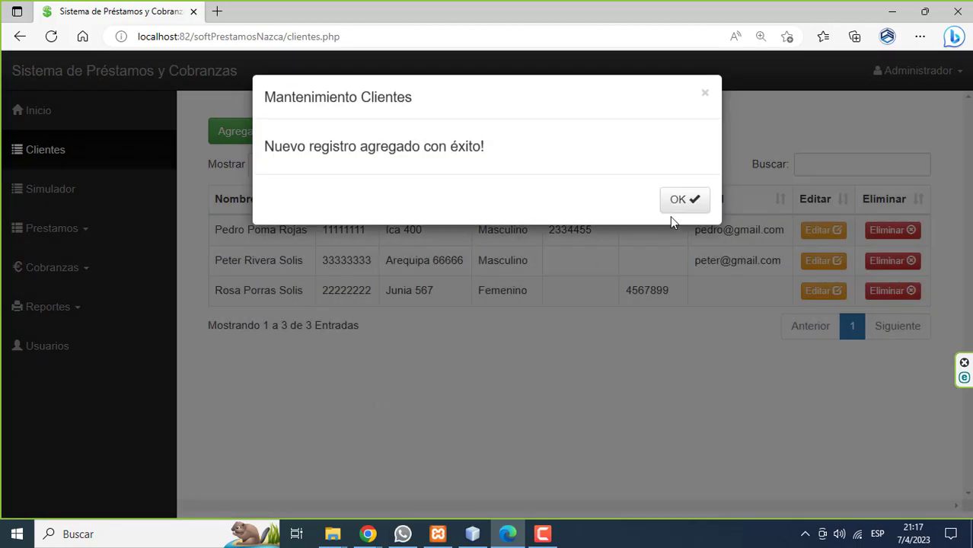
left_click(676, 200)
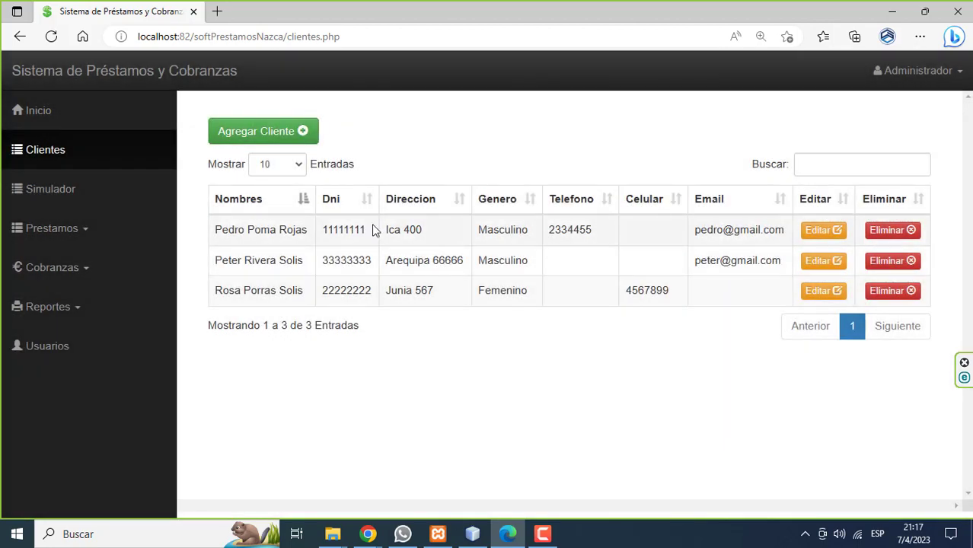
Register a fourth male client with full name, DNI, address and phone number.
left_click(259, 145)
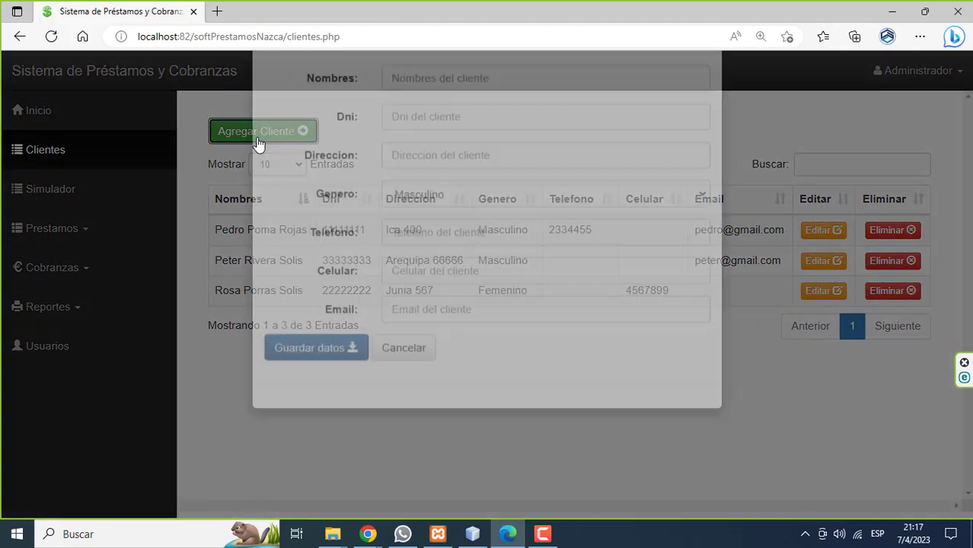
left_click(444, 147)
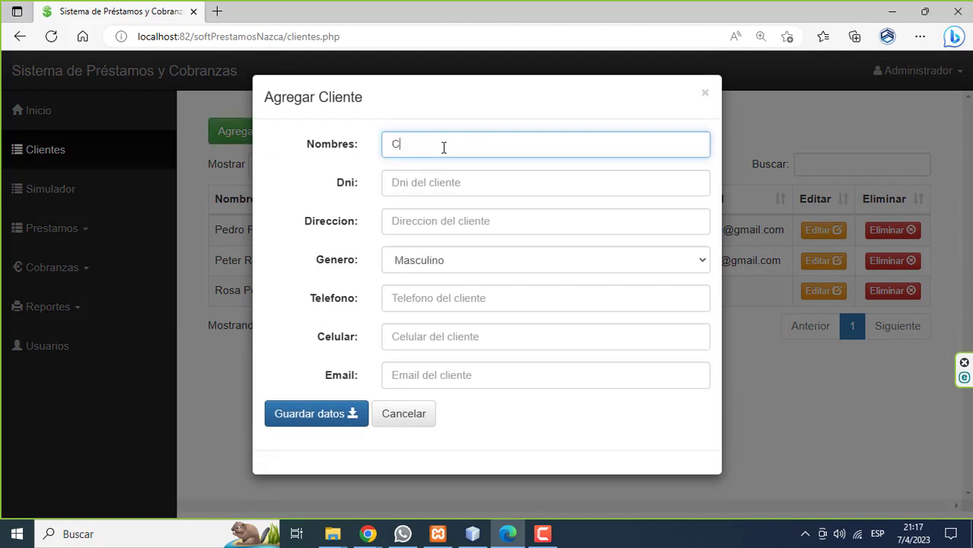
left_click(438, 190)
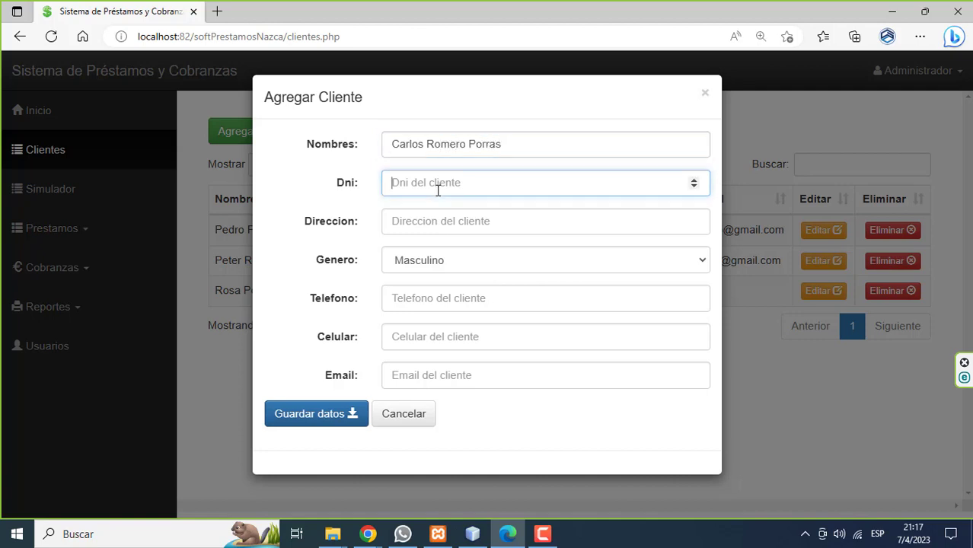
type("66")
type("666666")
left_click(411, 217)
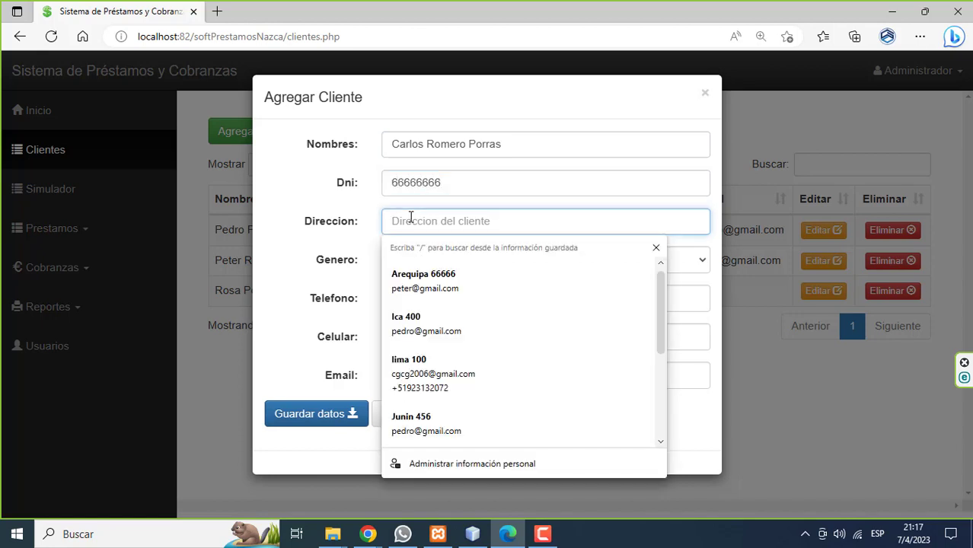
type("Lima")
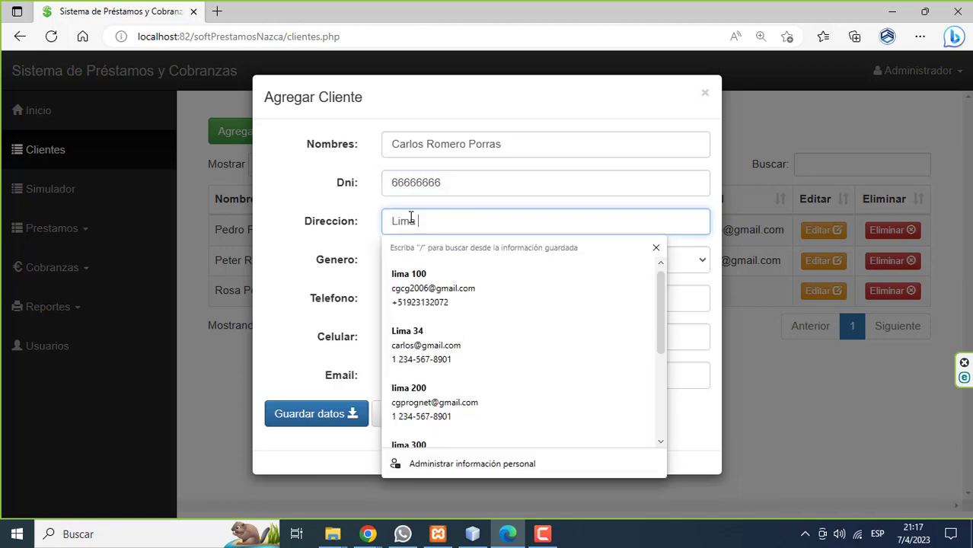
type(" 400")
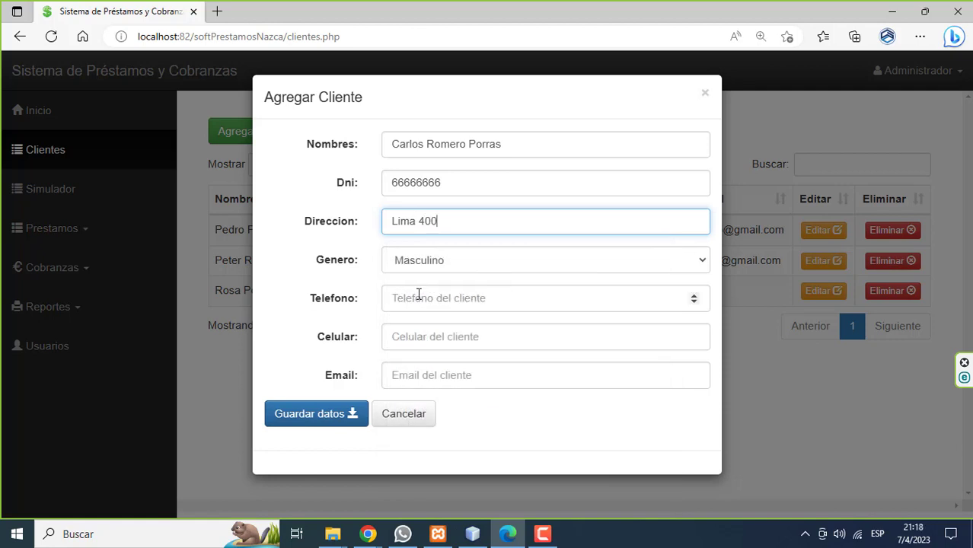
left_click(416, 298)
type("456")
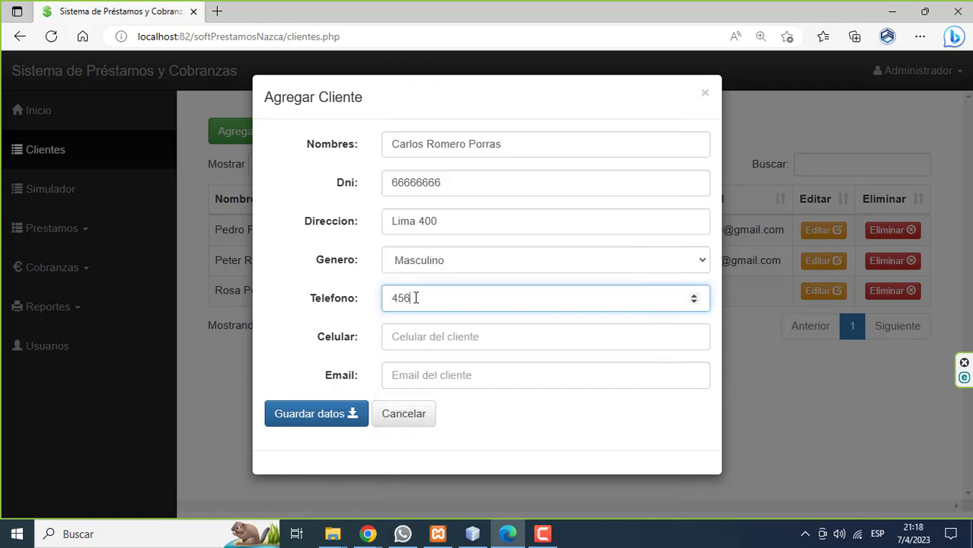
type("77777")
left_click(320, 418)
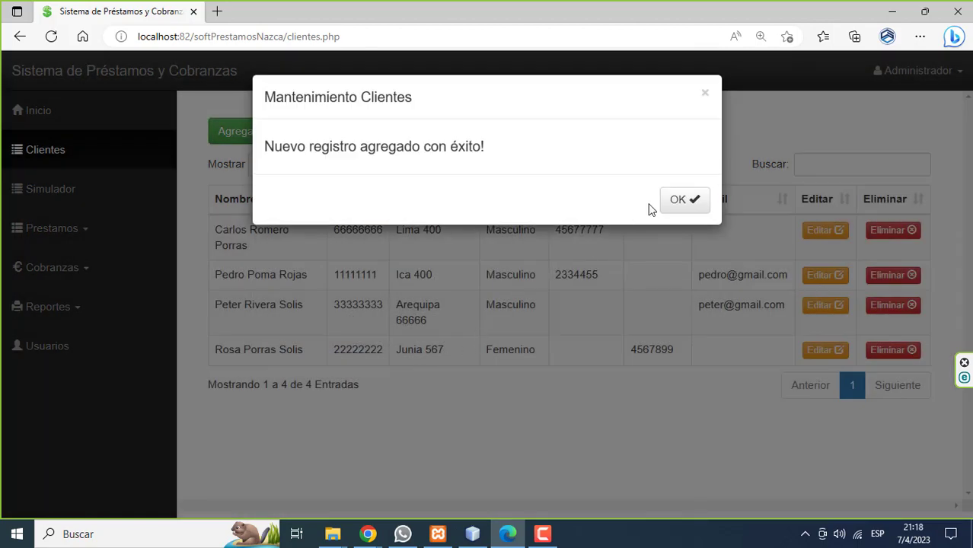
left_click(685, 199)
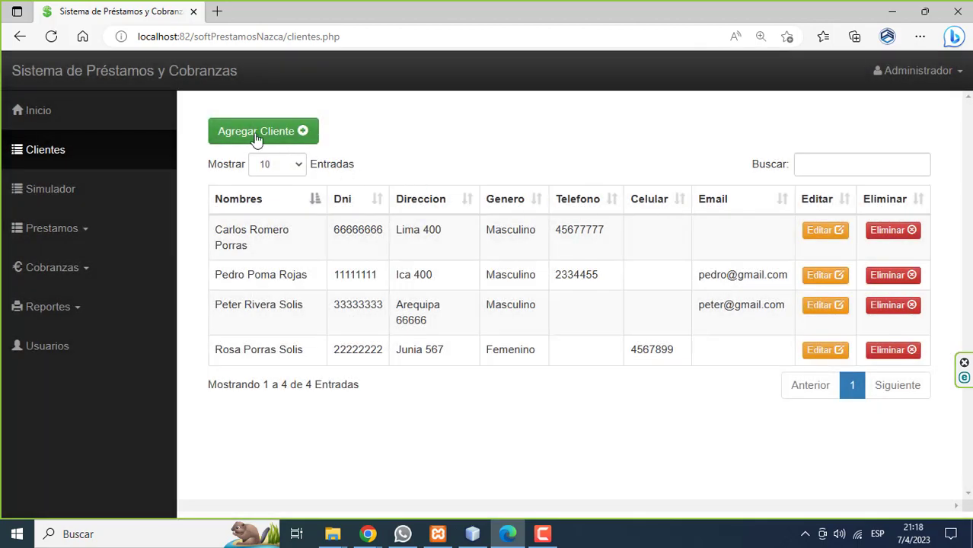
Start a fifth client and enter the full name, DNI and address.
left_click(256, 138)
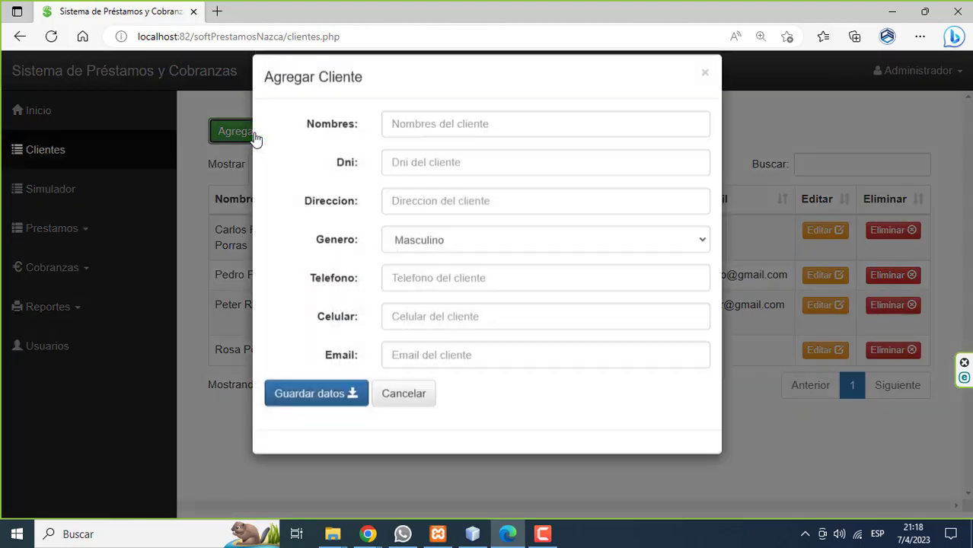
left_click(423, 144)
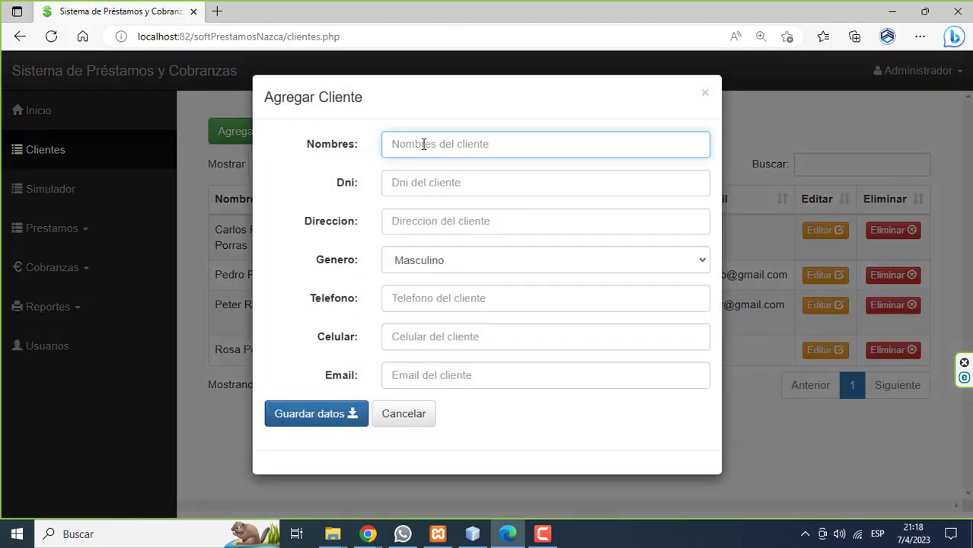
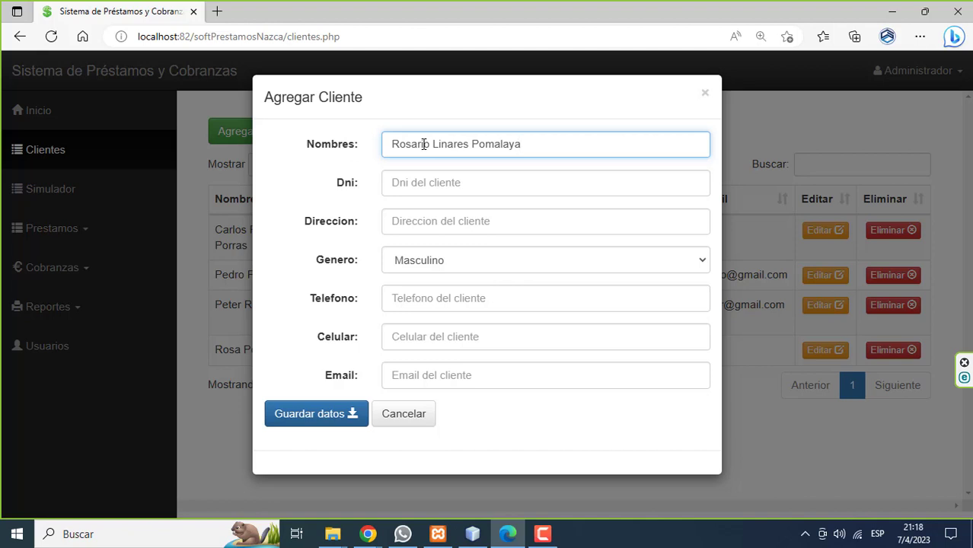
left_click(418, 190)
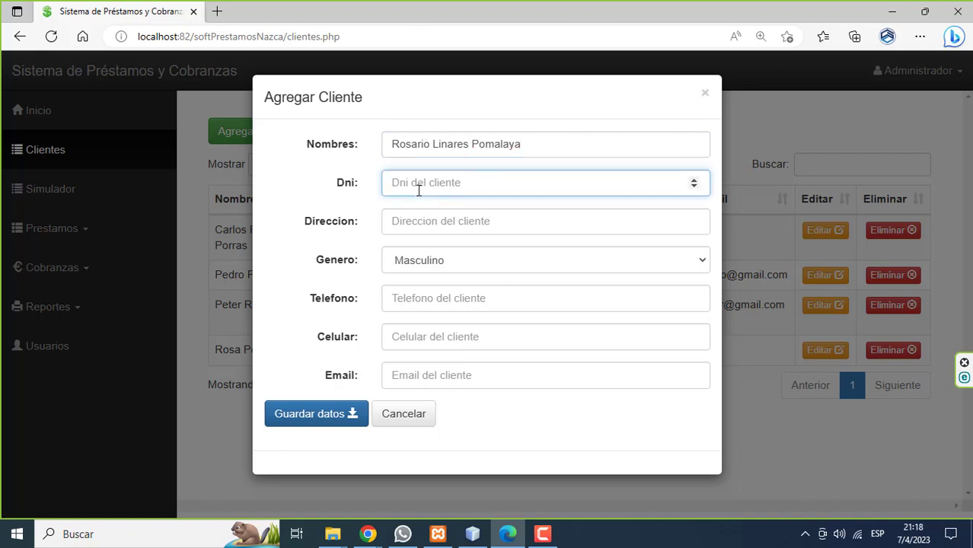
type("6778")
type("8888")
left_click(416, 216)
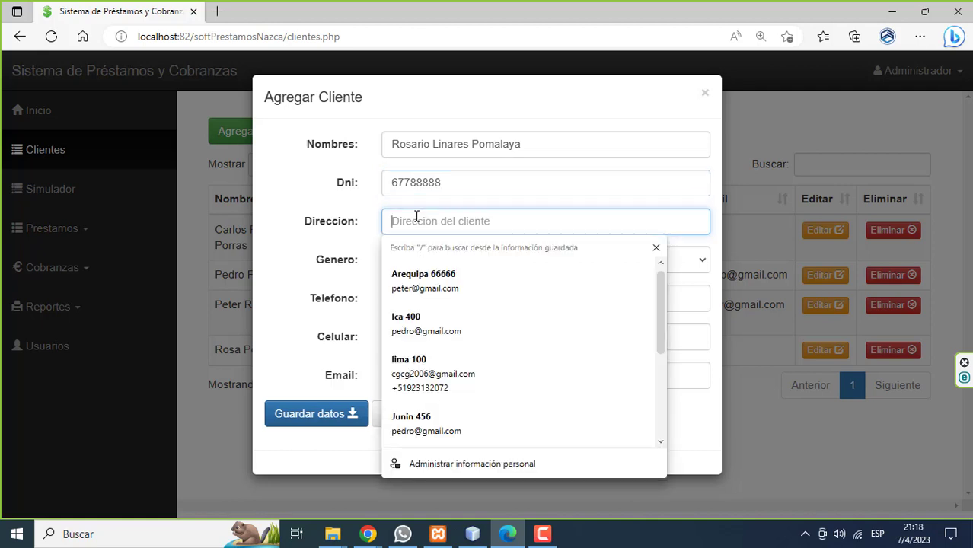
type("I")
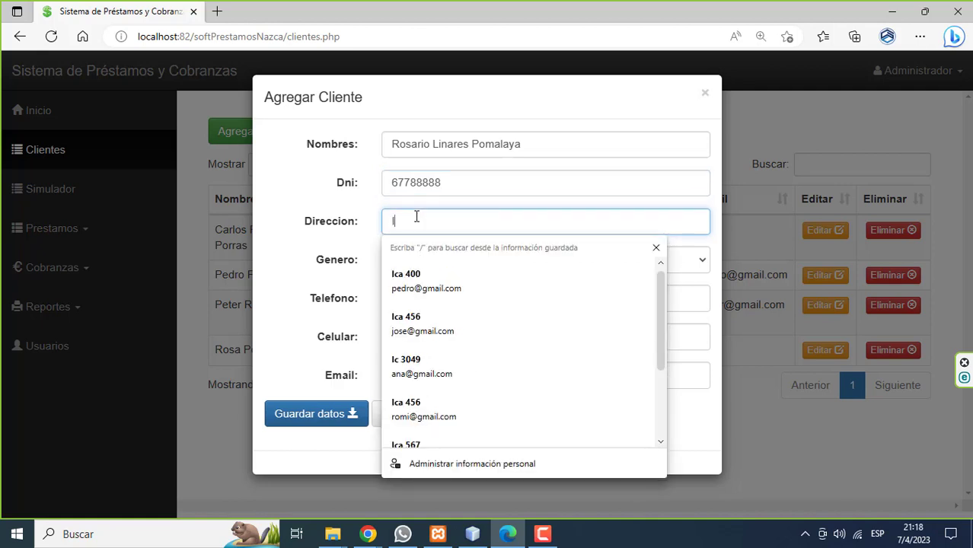
type("ca 3333")
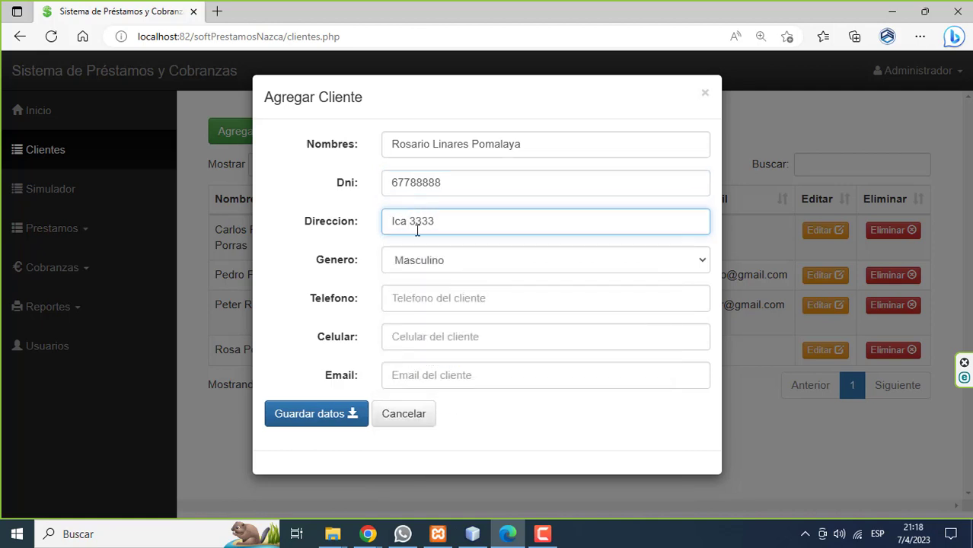
Set Genero to Femenino, add the mobile number, and save the client.
left_click(418, 259)
left_click(415, 295)
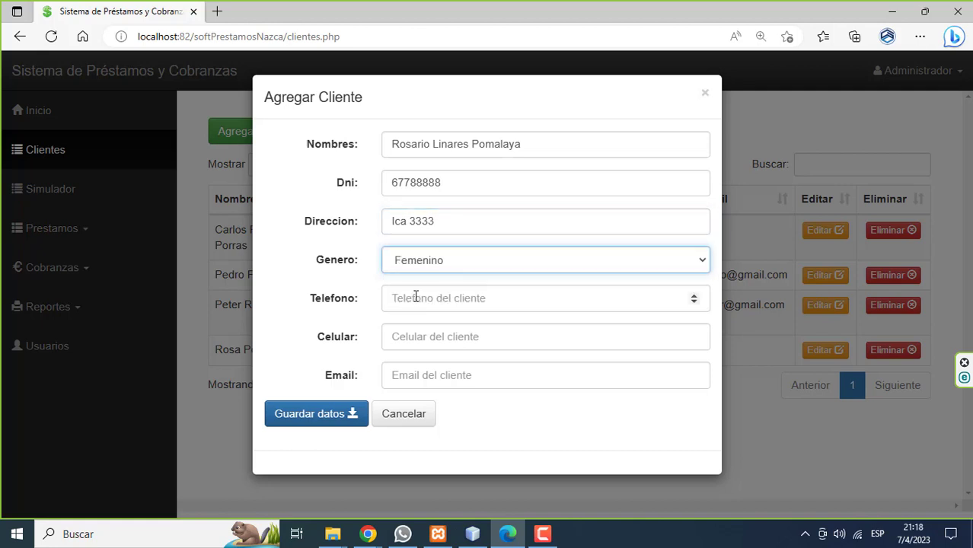
left_click(418, 342)
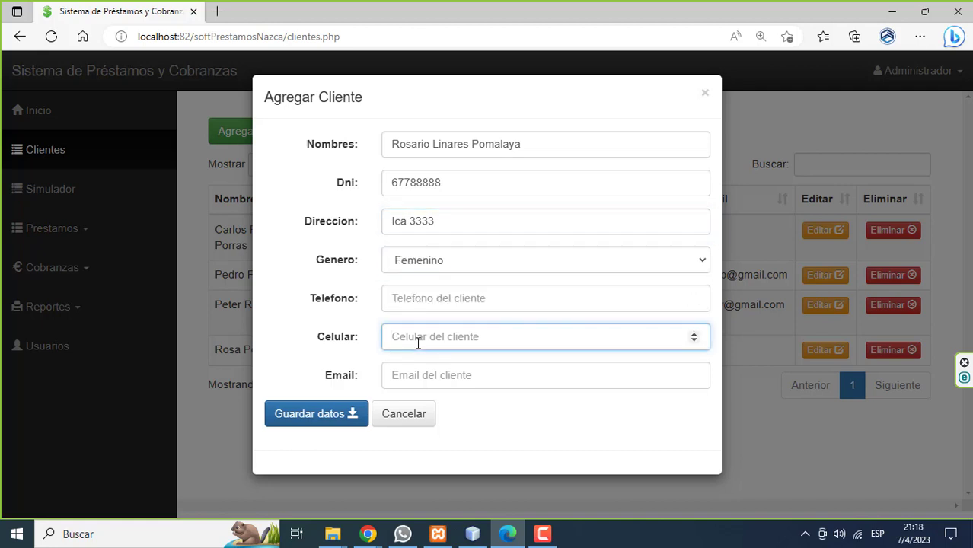
type("45666666")
left_click(344, 411)
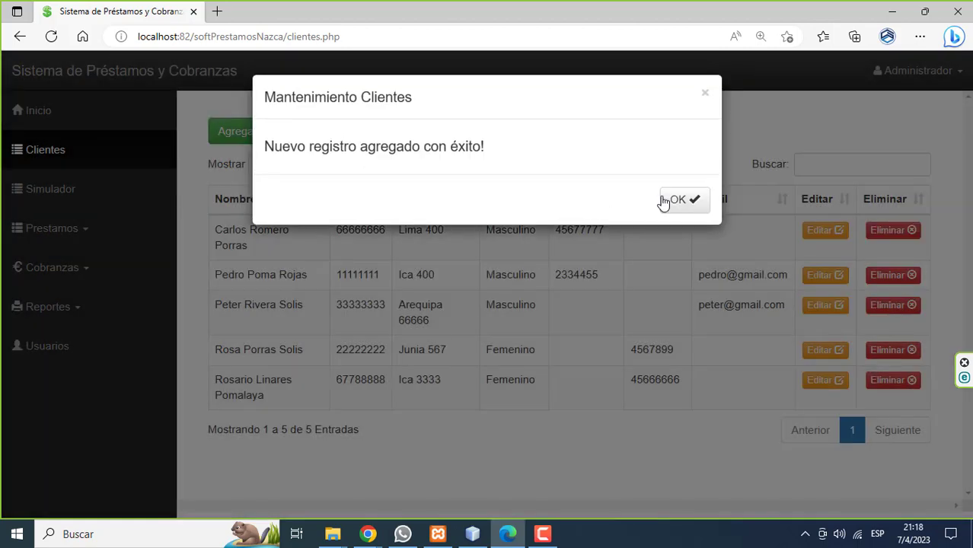
left_click(664, 201)
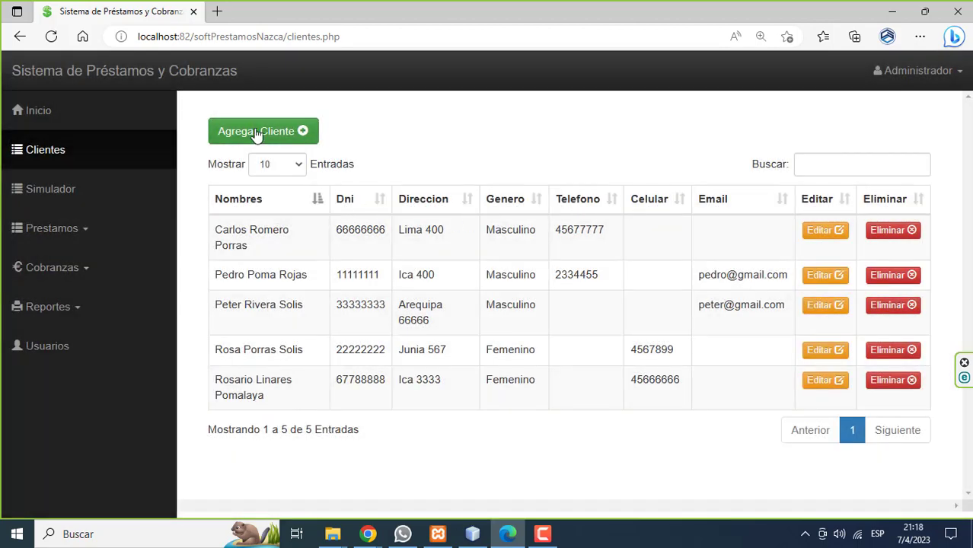
left_click(257, 134)
Fill in a sixth client's full name, DNI, address and phone number, then save.
left_click(433, 149)
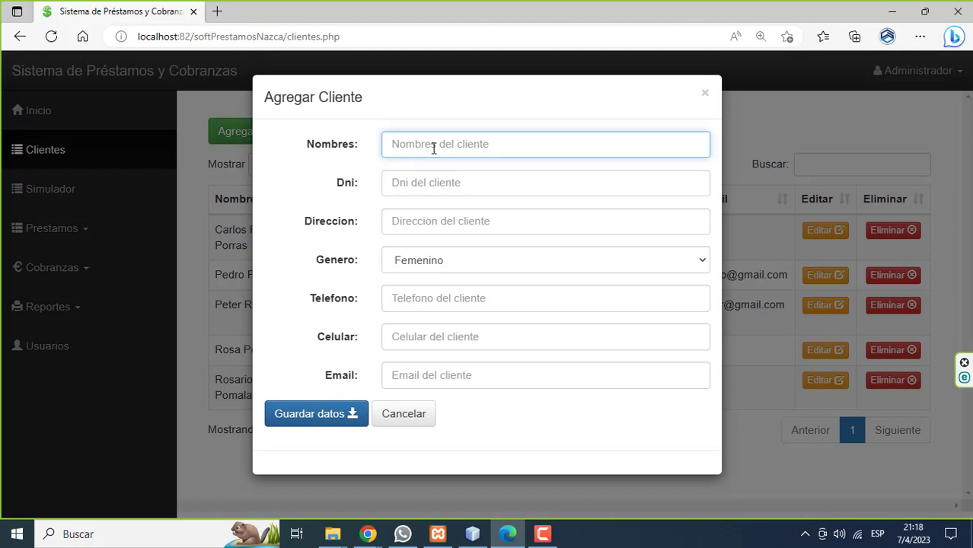
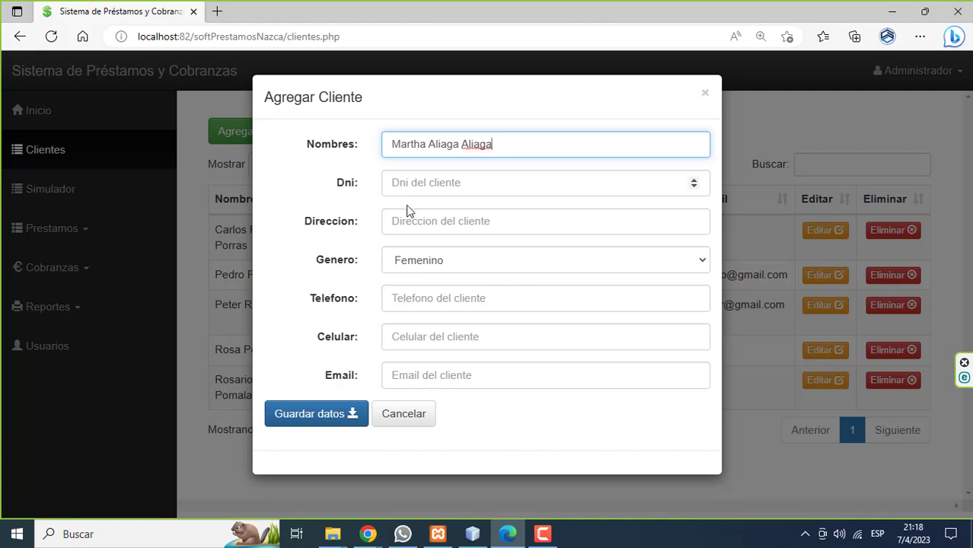
left_click(405, 193)
type("8")
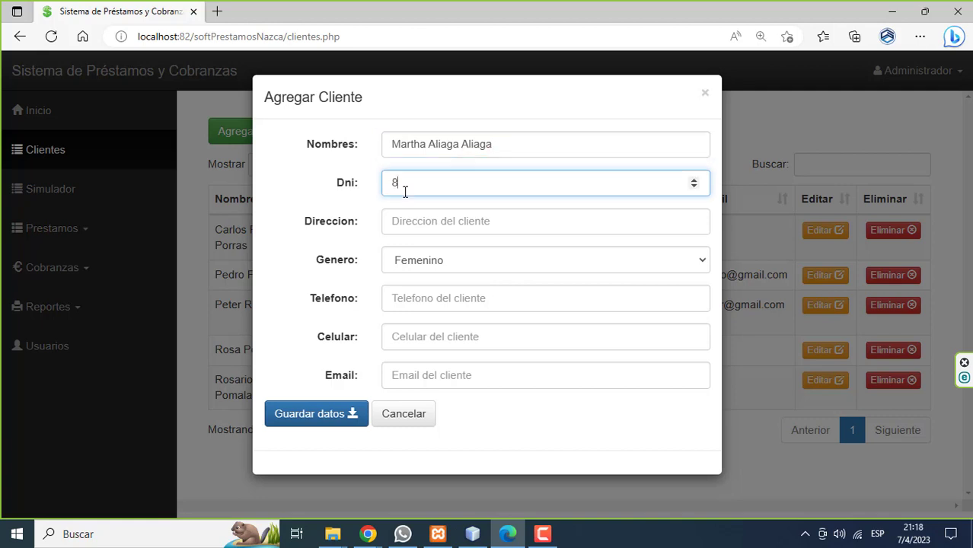
type("8777777")
left_click(403, 216)
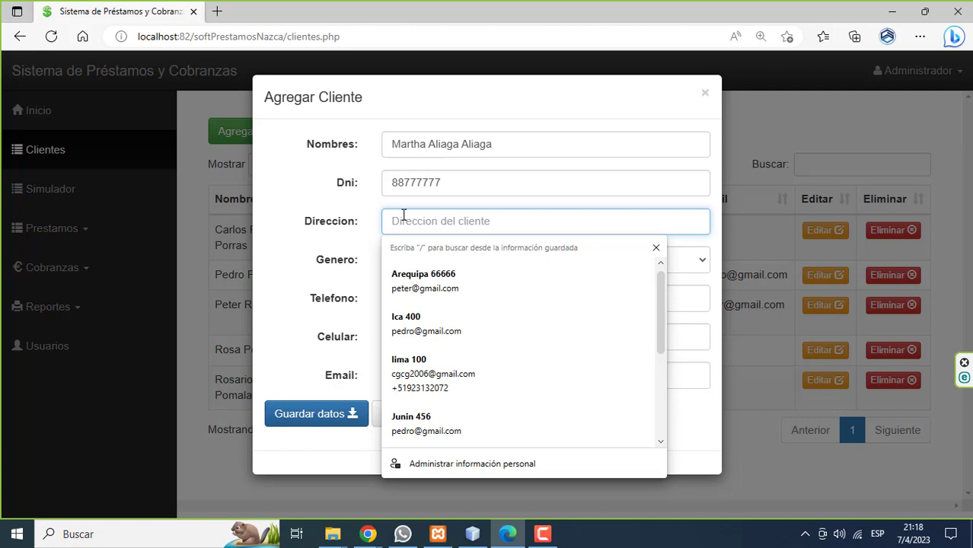
type("Lima 3")
type("00")
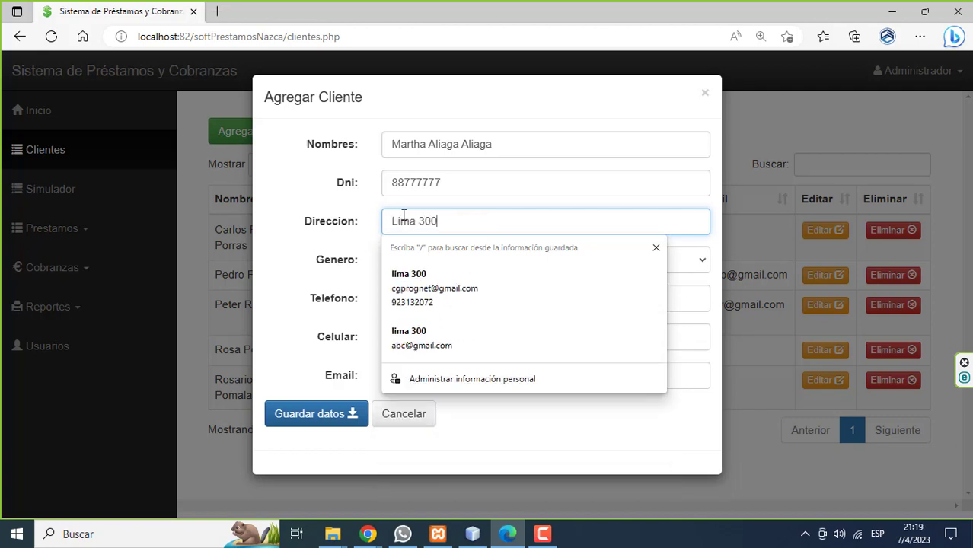
key("Escape")
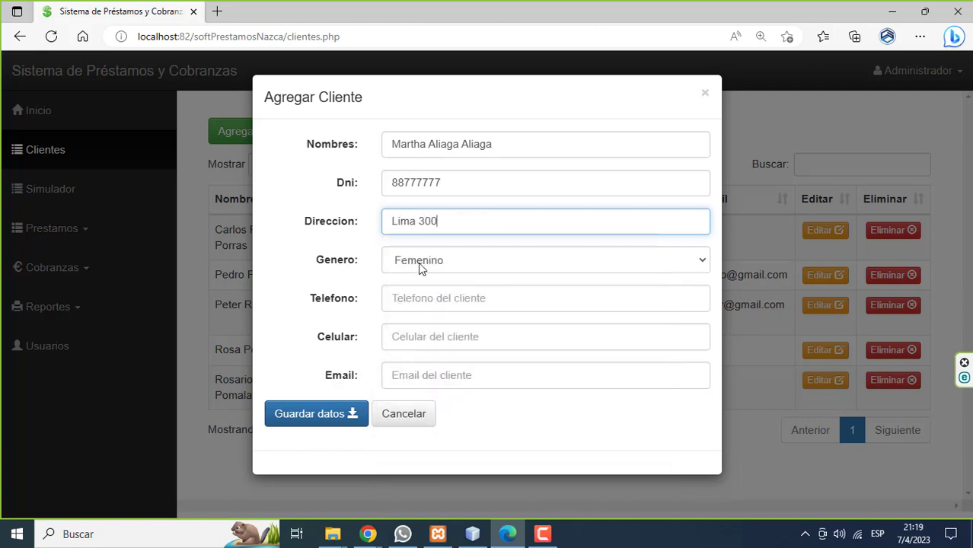
left_click(419, 299)
type("45")
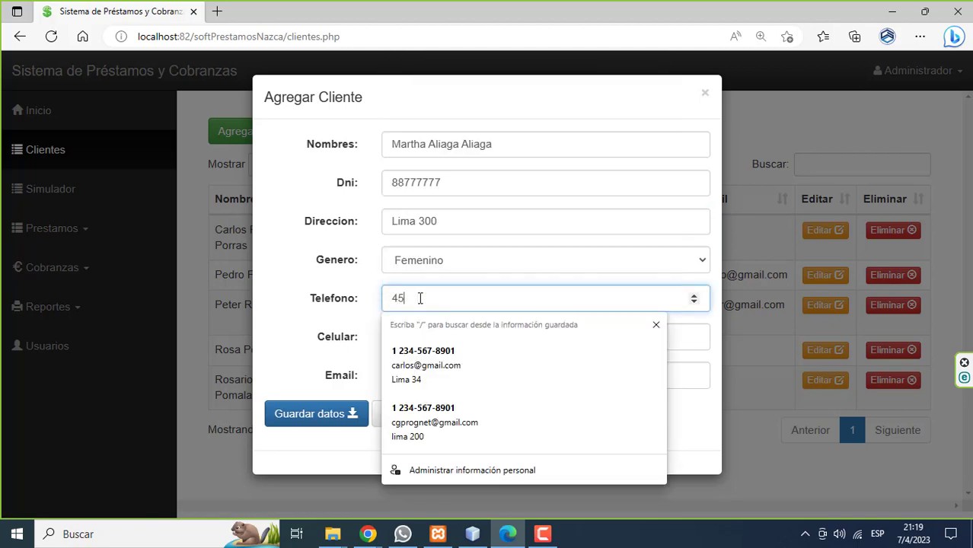
type("66666")
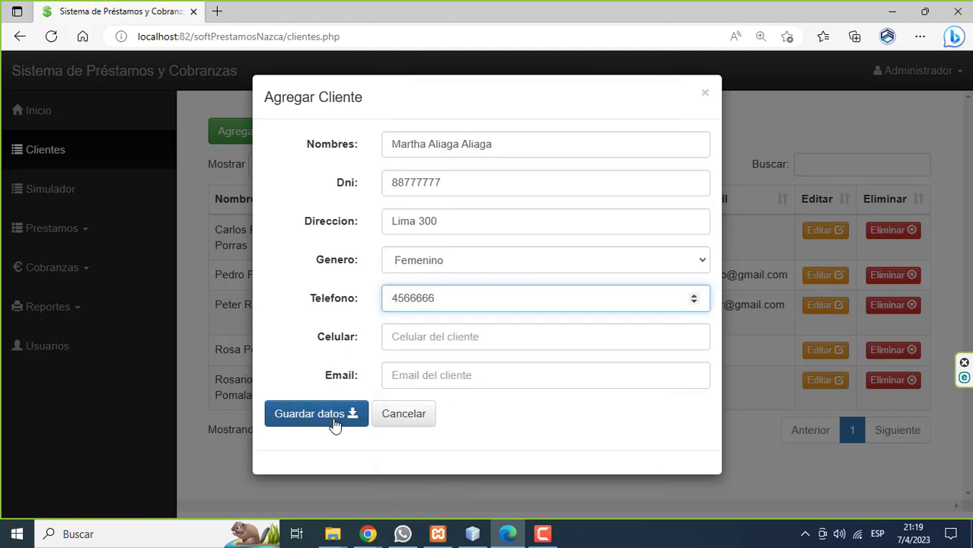
left_click(335, 420)
left_click(677, 200)
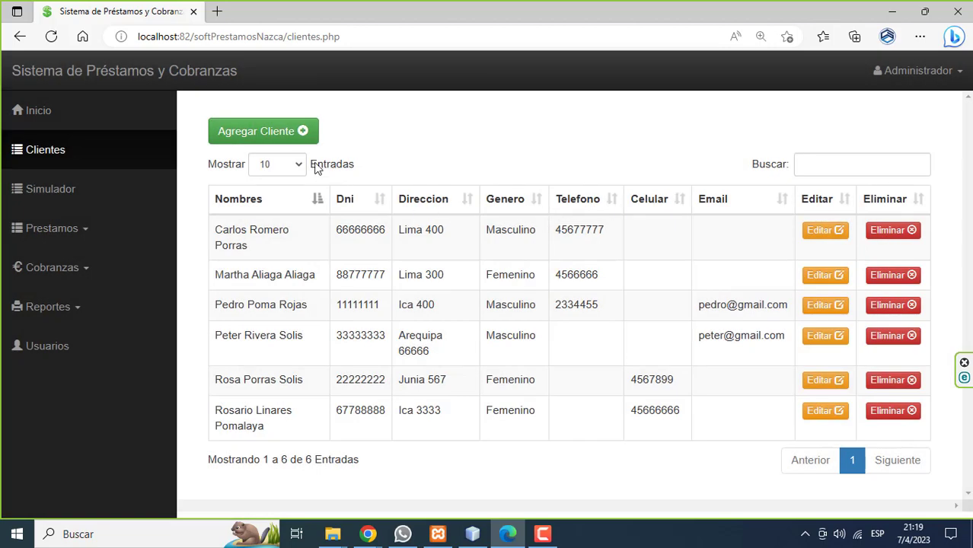
Add a seventh client with full name, DNI, address and phone number, and save.
left_click(277, 140)
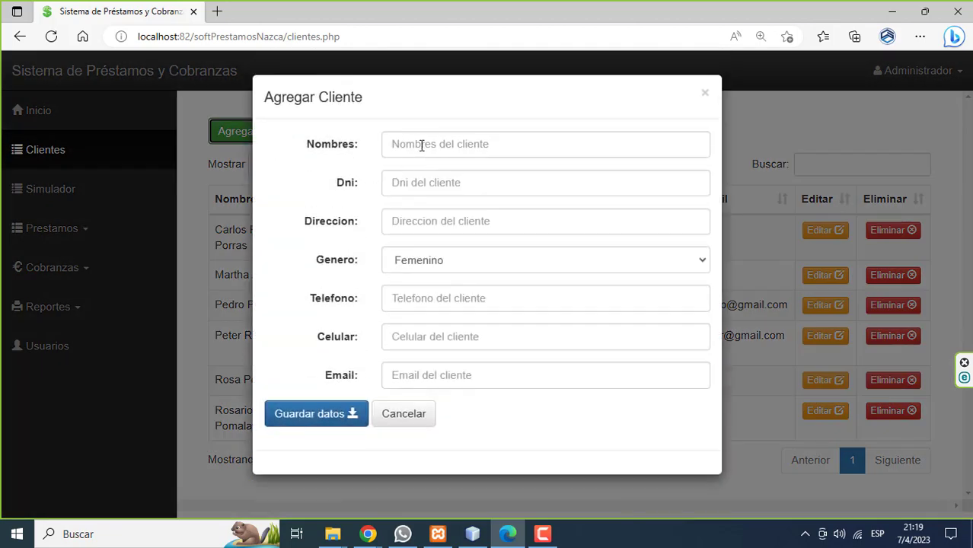
left_click(420, 144)
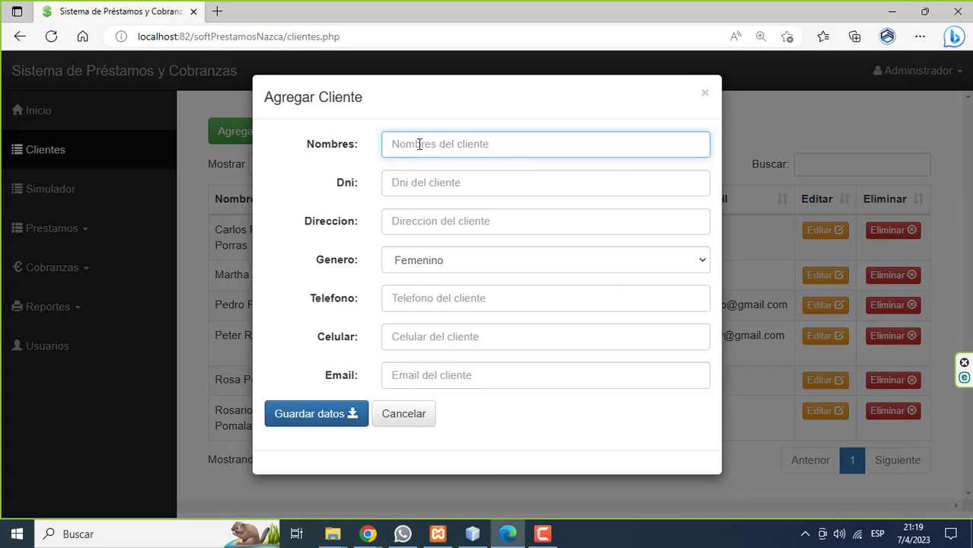
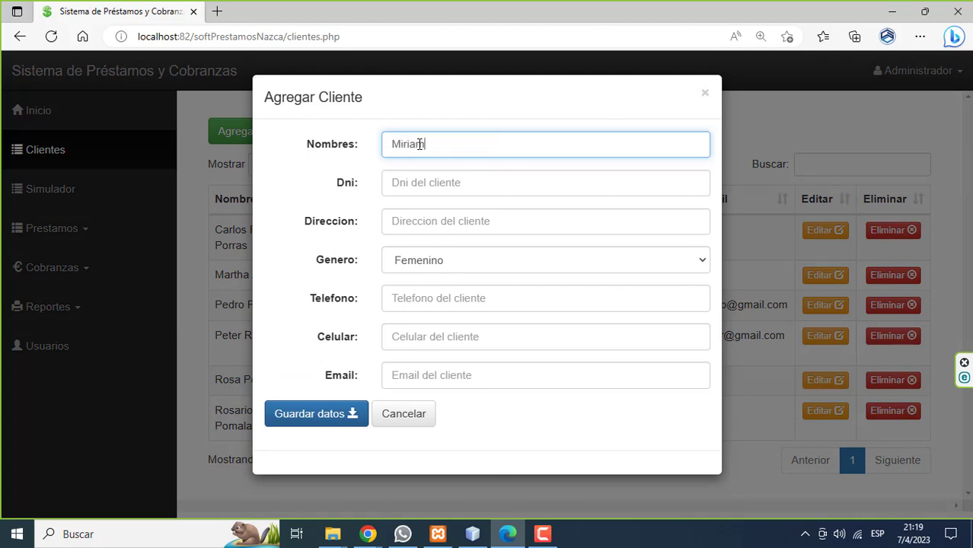
left_click(415, 178)
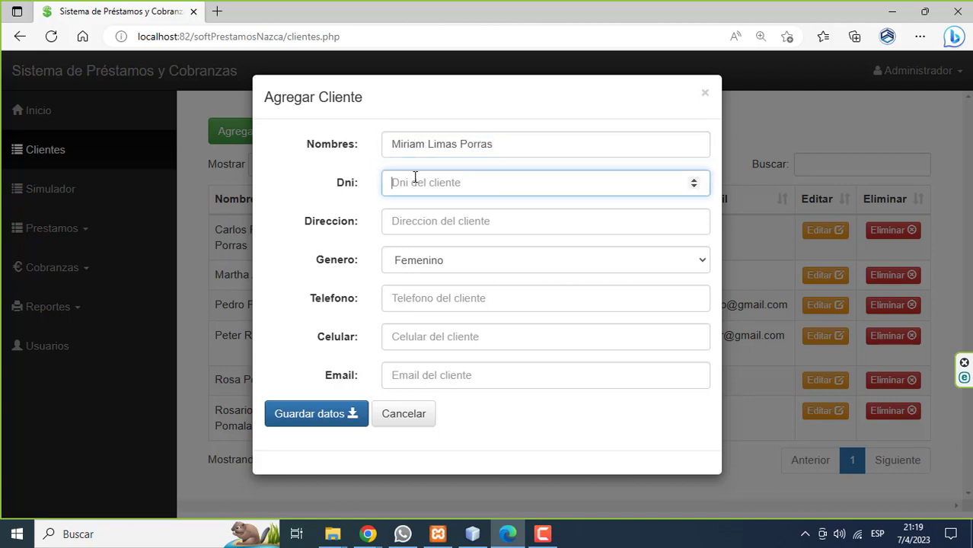
type("78555")
type("555")
left_click(435, 222)
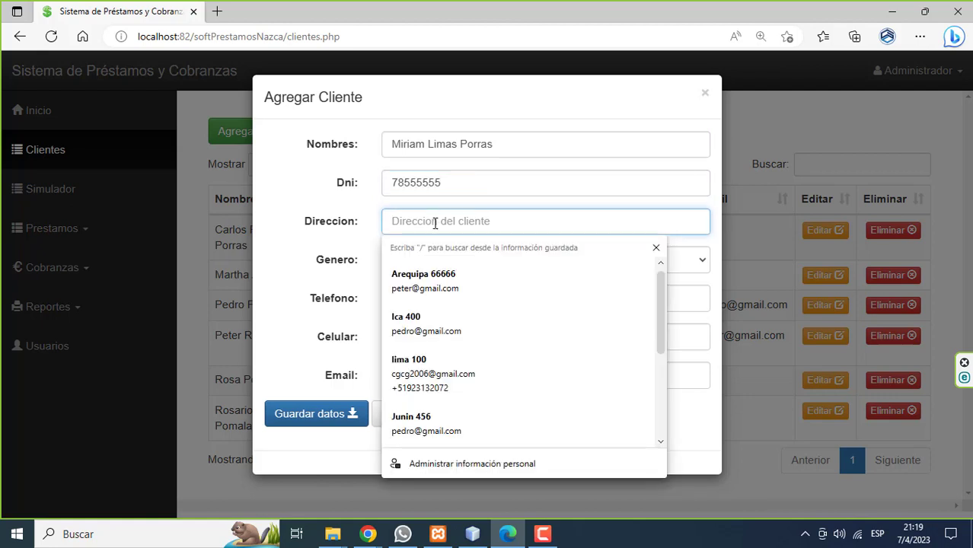
type("Junin 33")
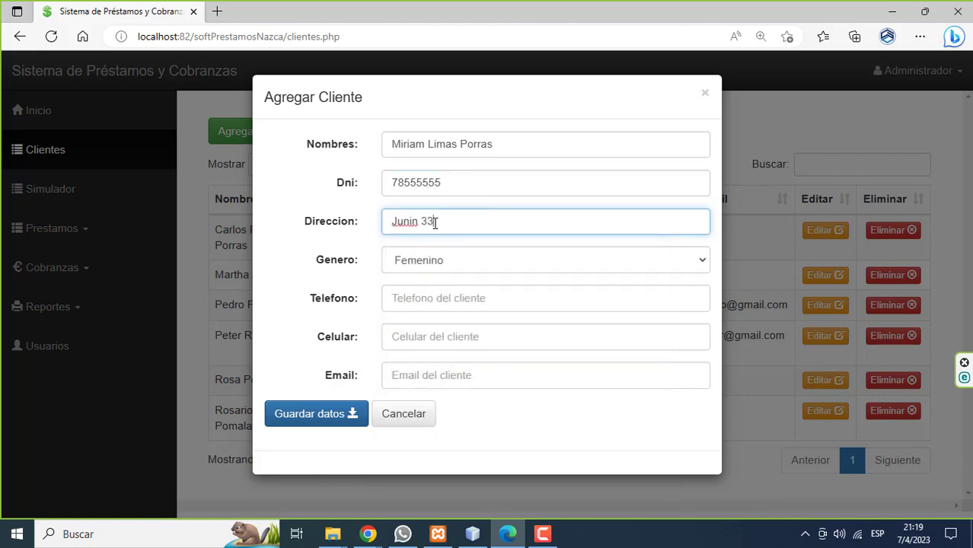
type("333")
left_click(431, 295)
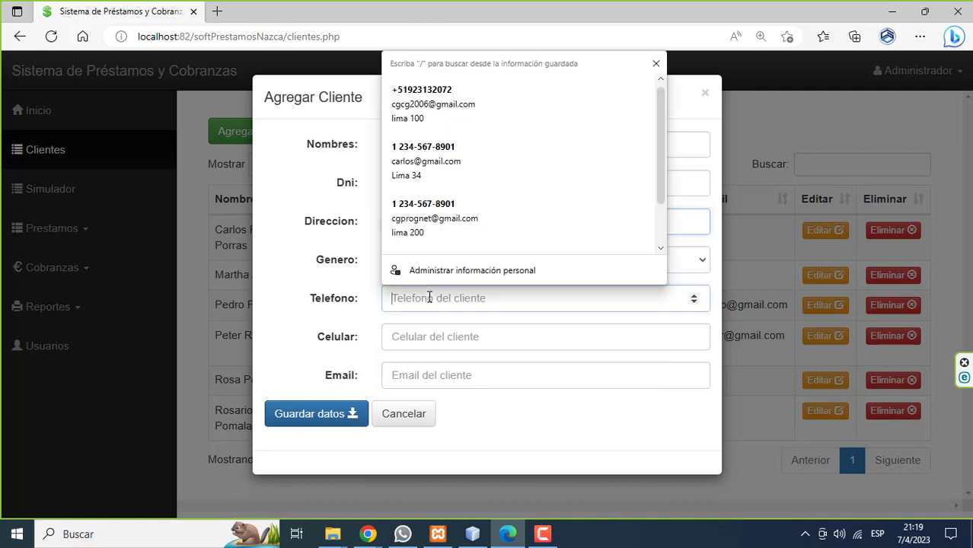
type("34566666")
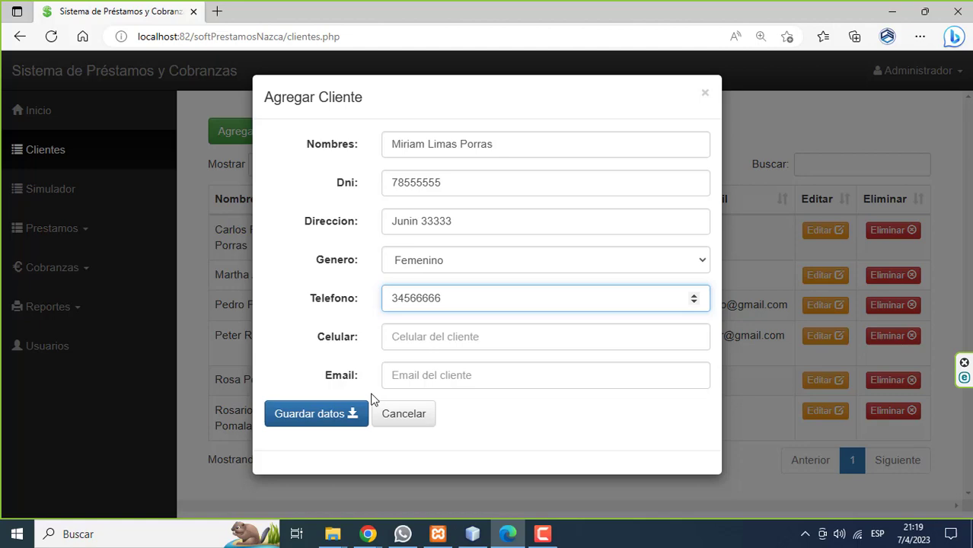
left_click(354, 412)
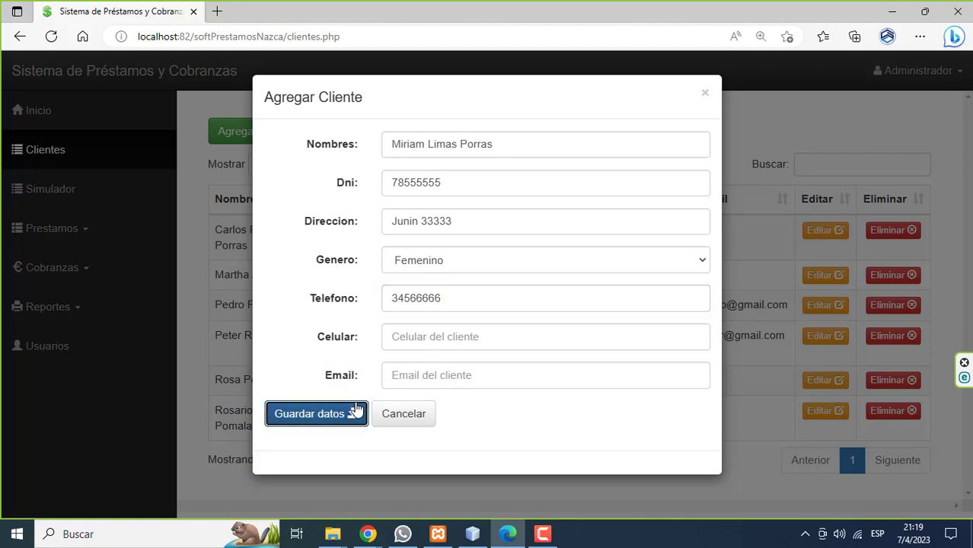
left_click(684, 200)
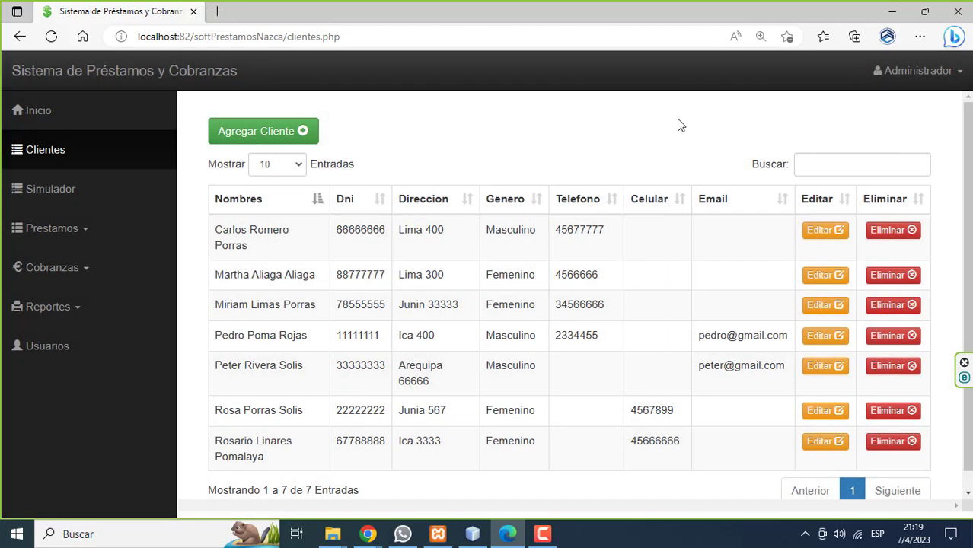
Edit the first client's record to add a mobile number and e-mail, then save.
left_click(817, 233)
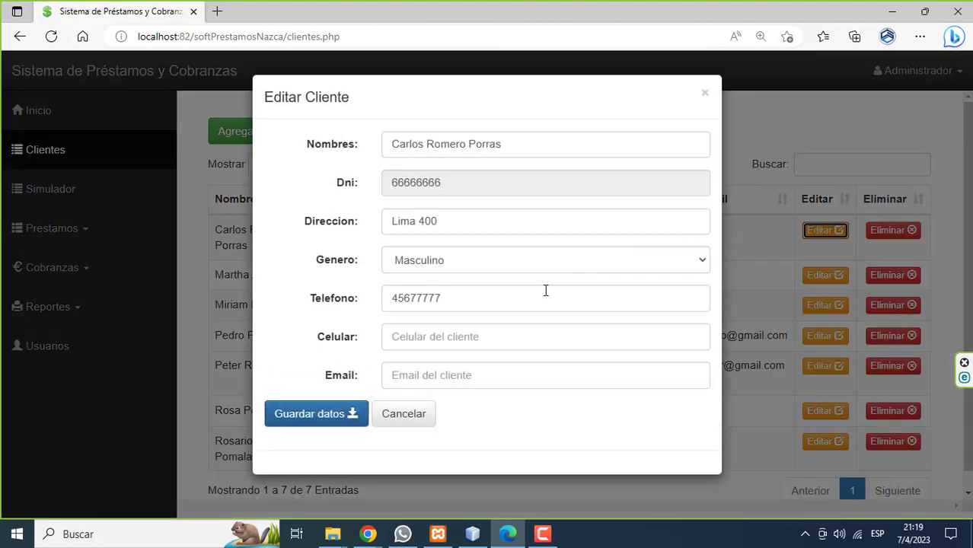
left_click(474, 336)
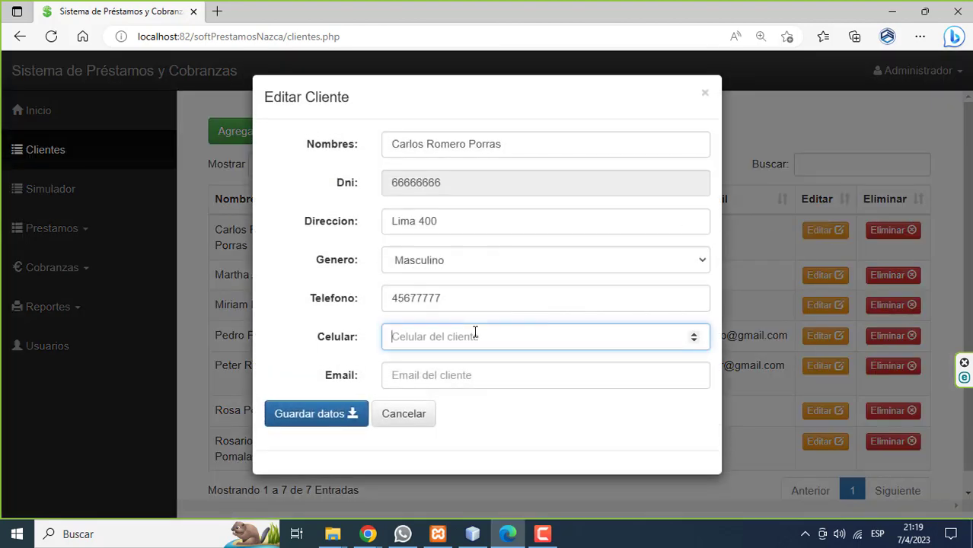
type("55555555")
type("5")
left_click(420, 375)
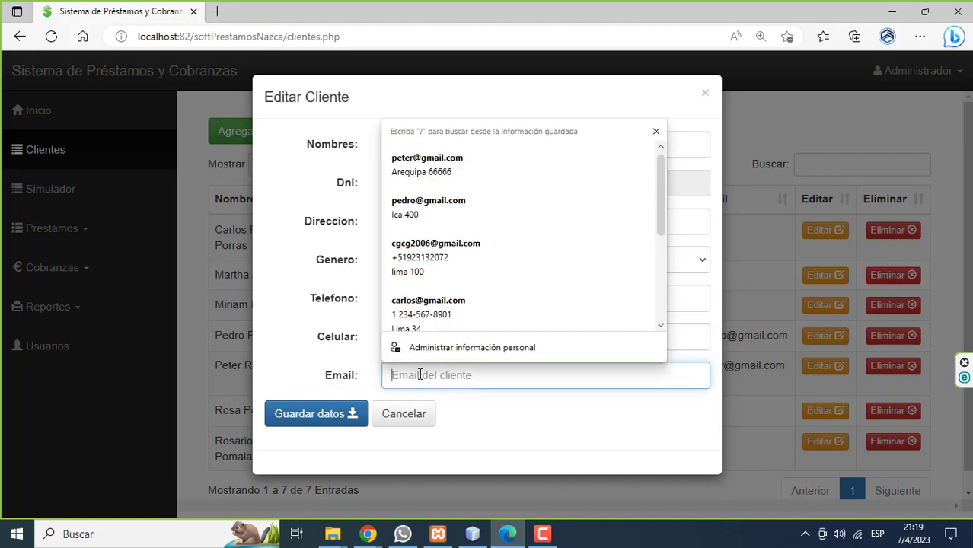
type("carlos")
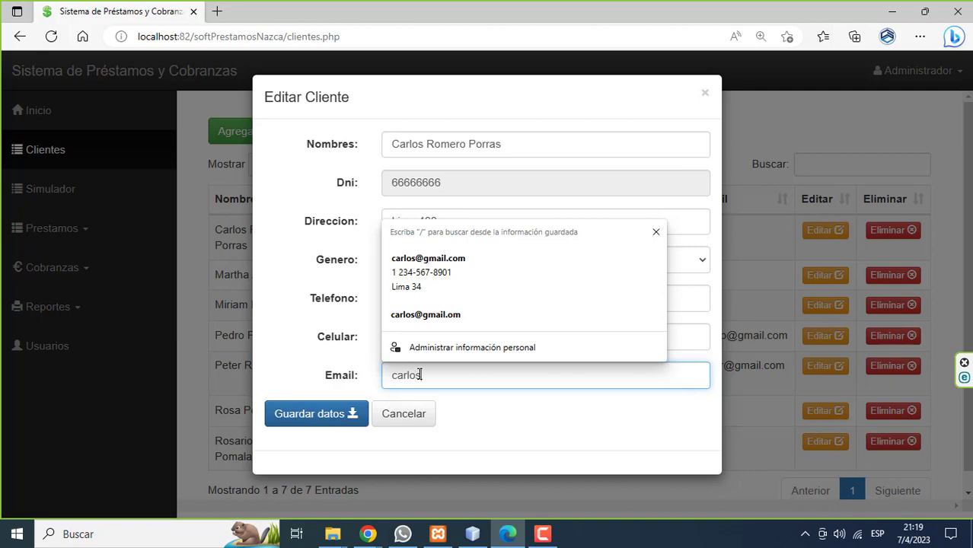
type("@")
key("BackSpace")
type("mail.co")
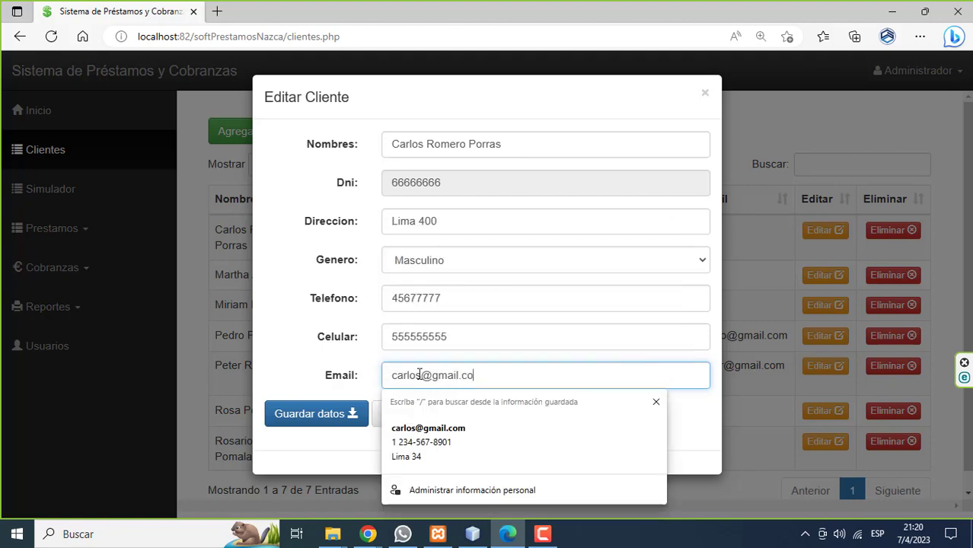
type("m")
key("Escape")
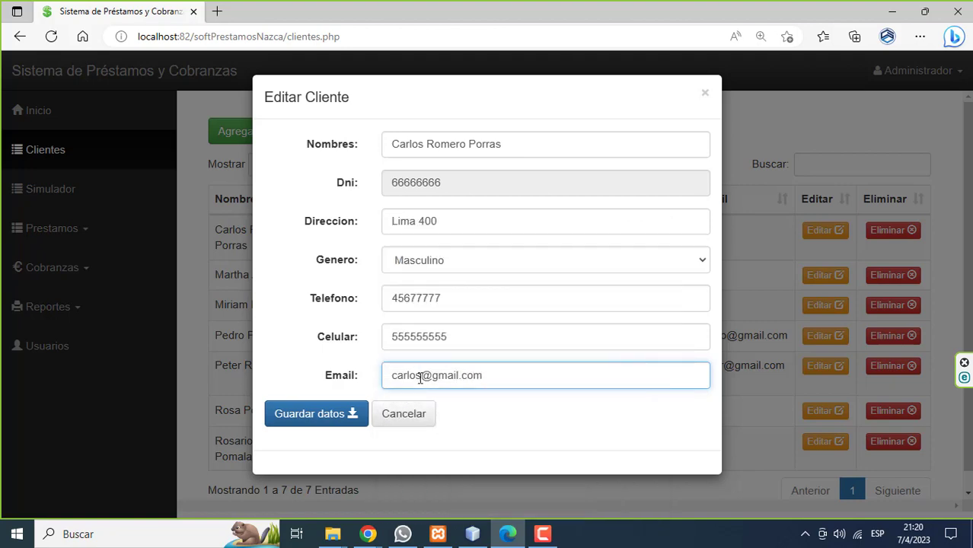
left_click(351, 416)
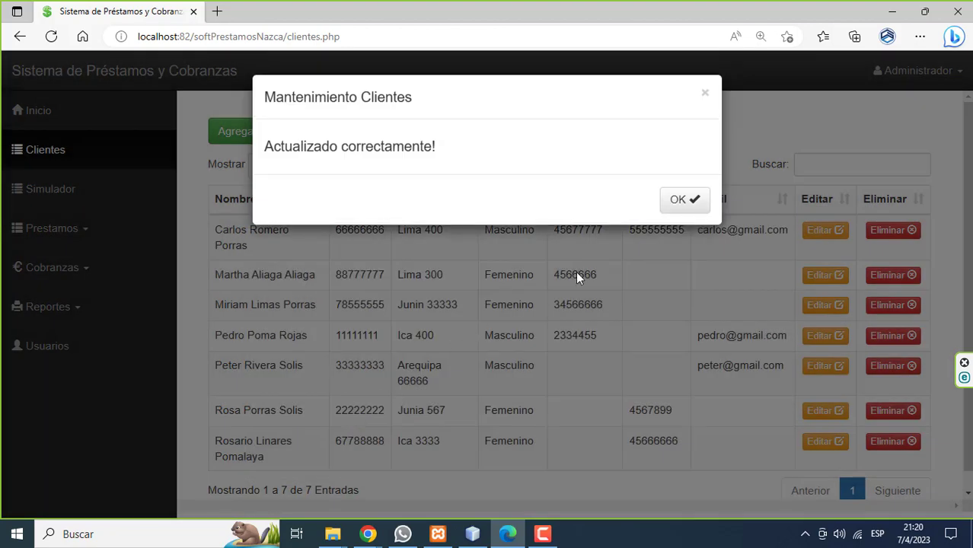
left_click(670, 208)
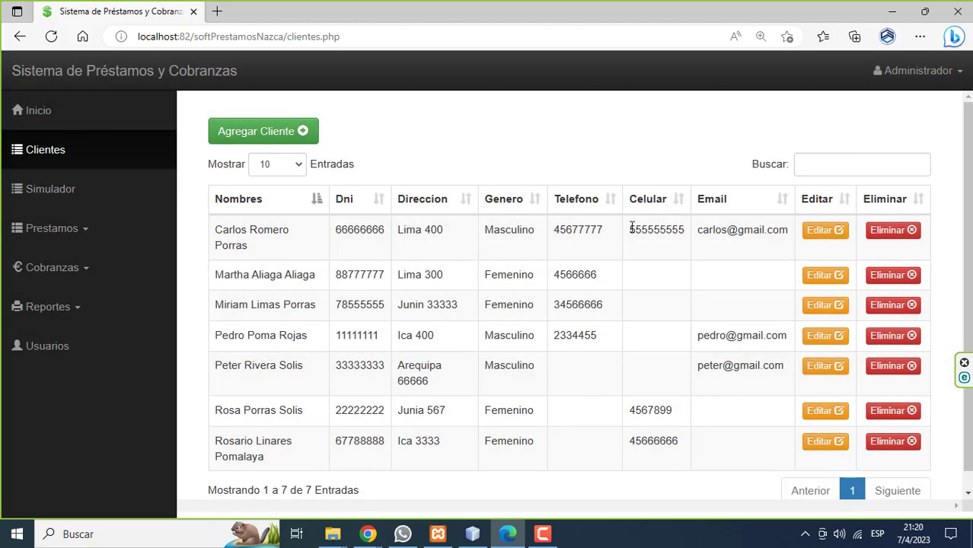
Edit the third row's client, entering a mobile number and e-mail, and save the changes.
left_click(822, 313)
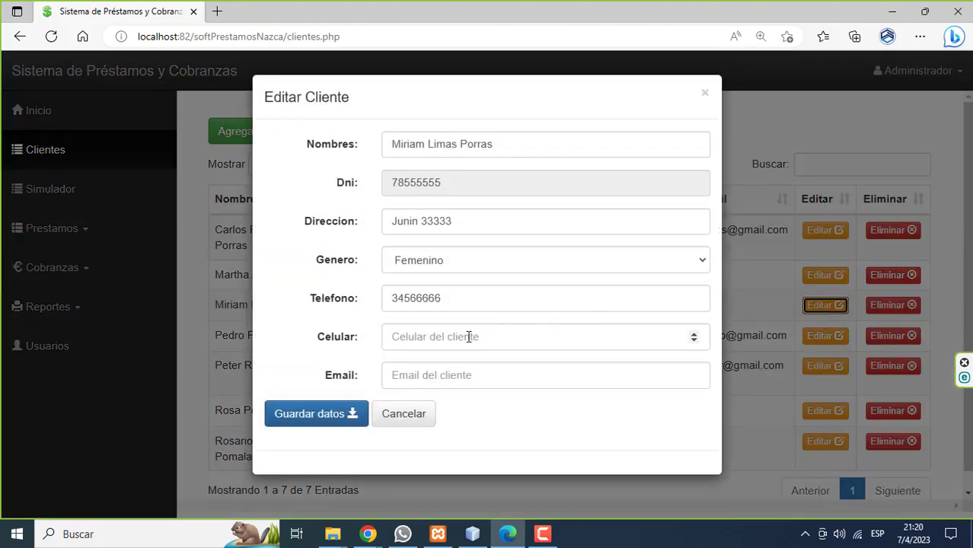
left_click(468, 337)
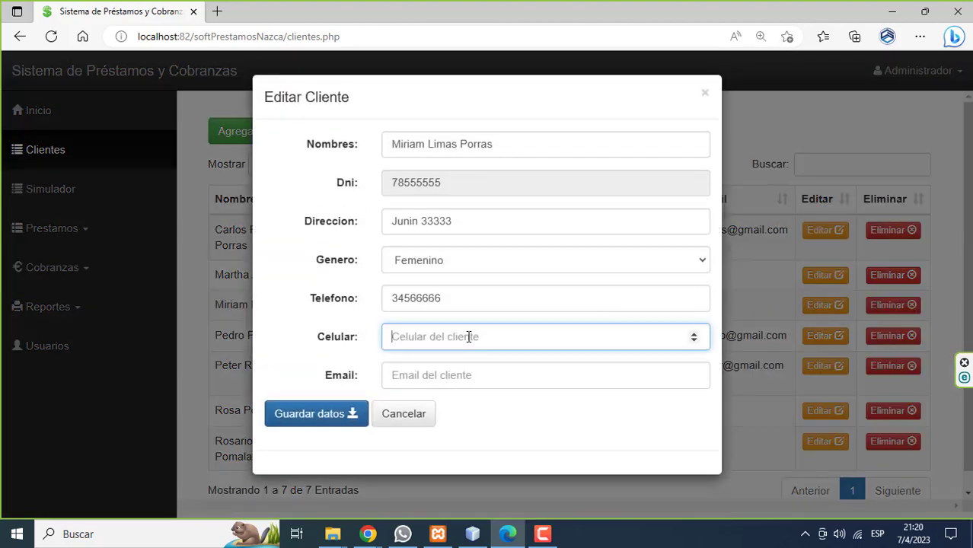
type("999")
type("98888")
left_click(424, 375)
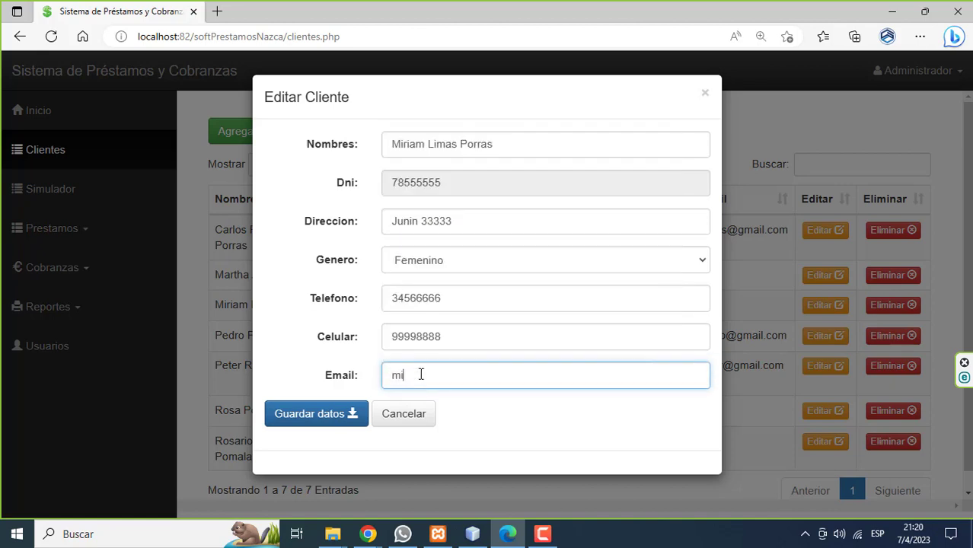
left_click(328, 416)
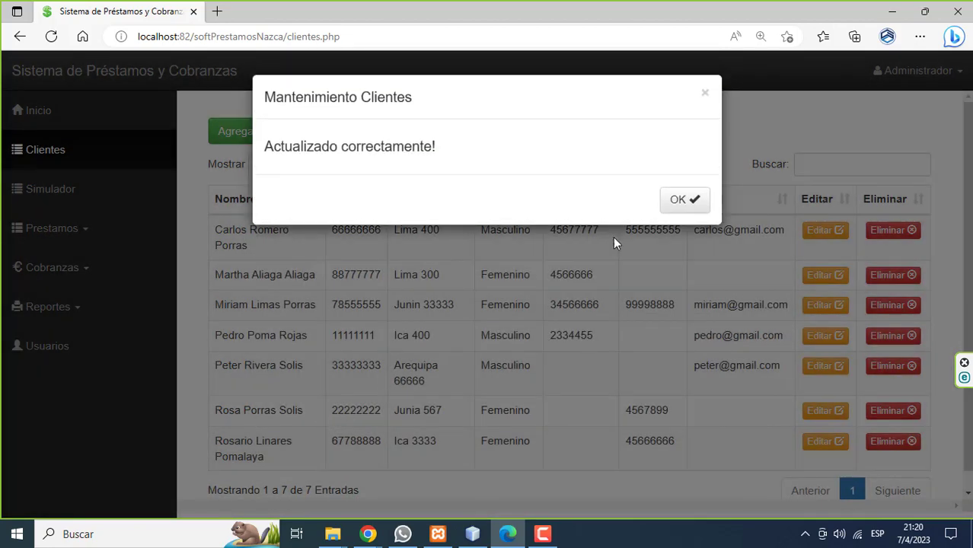
left_click(685, 201)
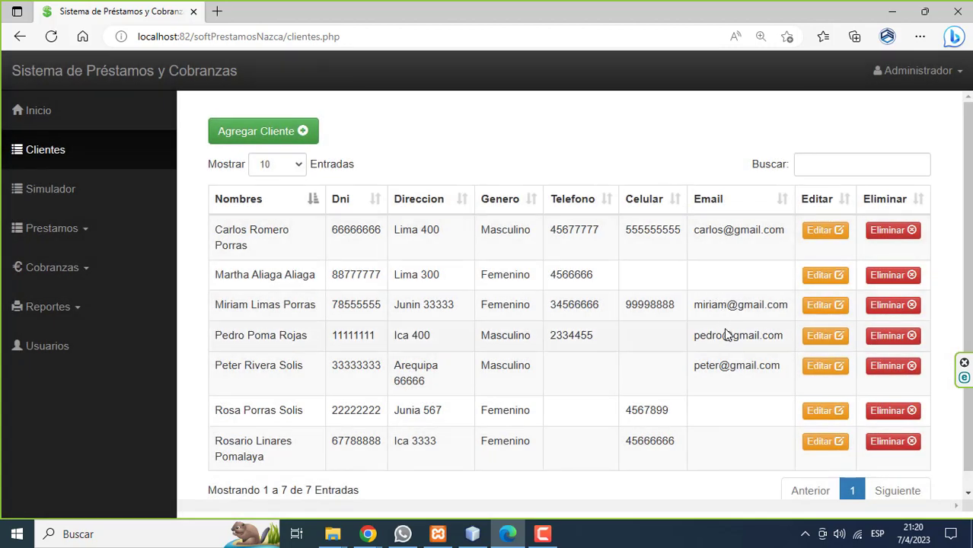
Enter an e-mail address in the sixth client's Email field and save the record.
left_click(811, 418)
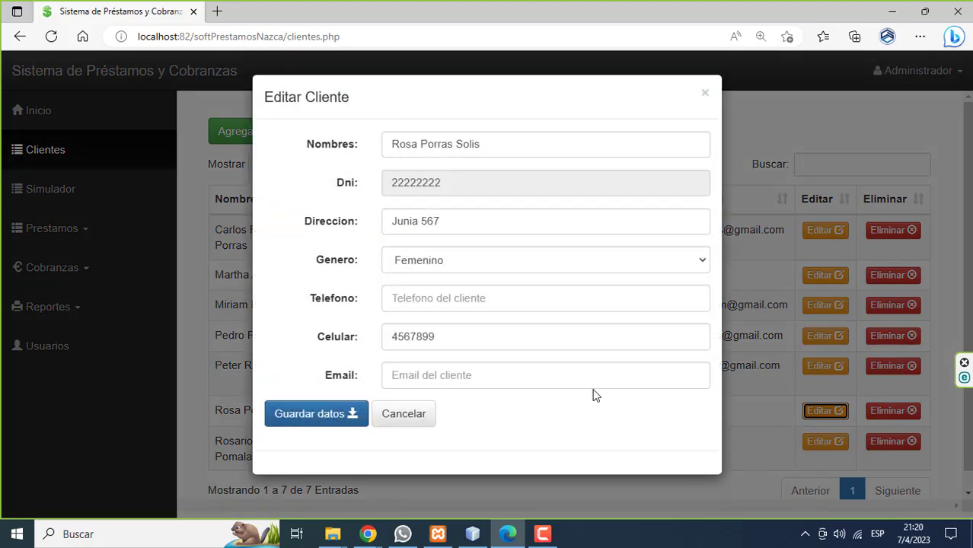
left_click(487, 376)
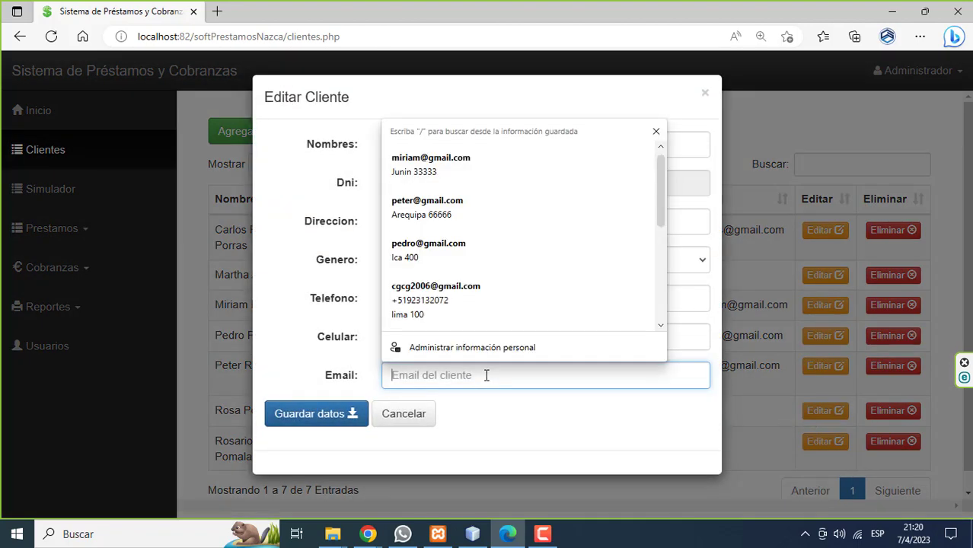
key("Escape")
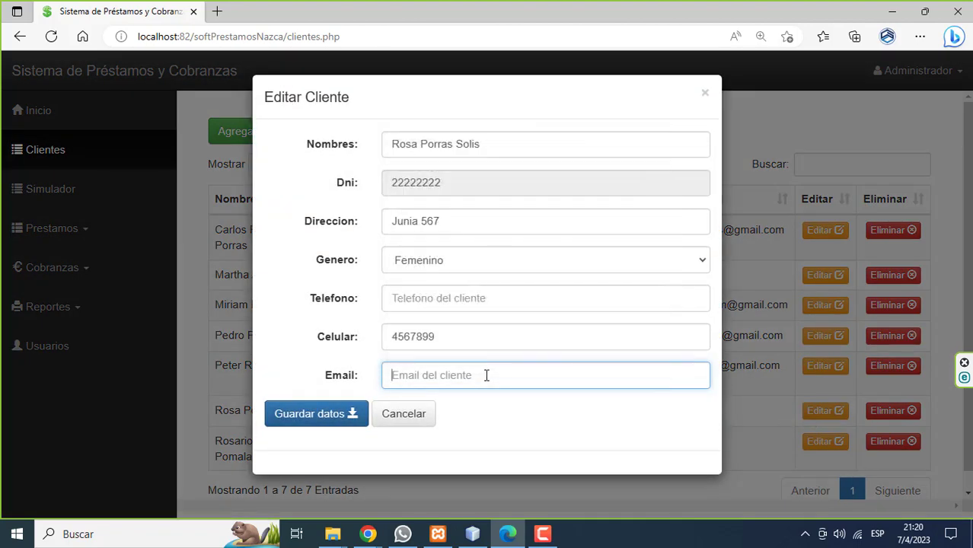
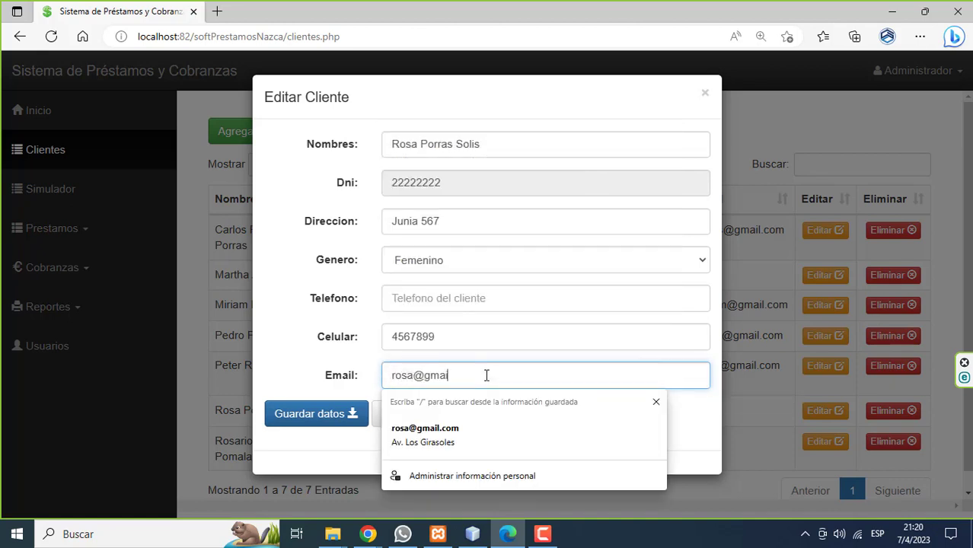
left_click(343, 420)
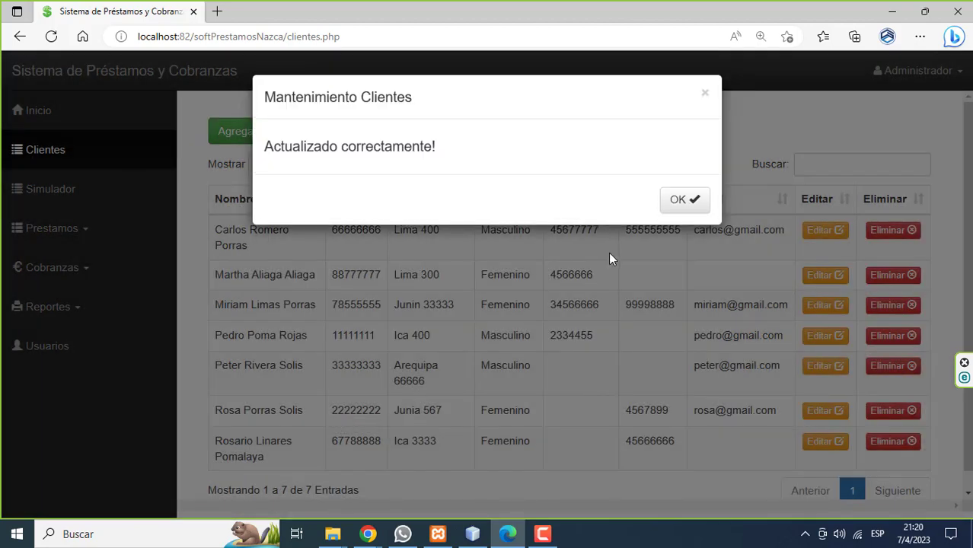
left_click(666, 202)
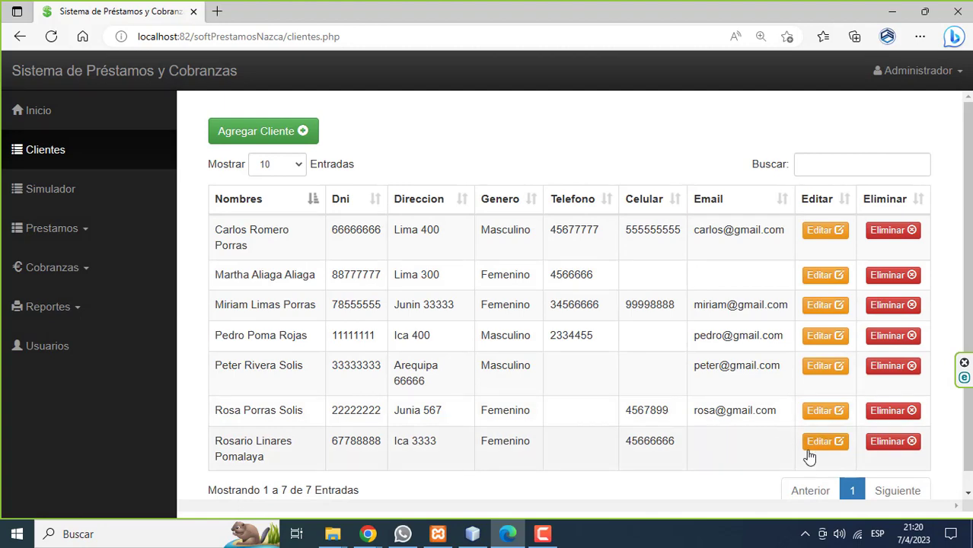
Fill in the last client's Email field with their address and save the change.
left_click(819, 448)
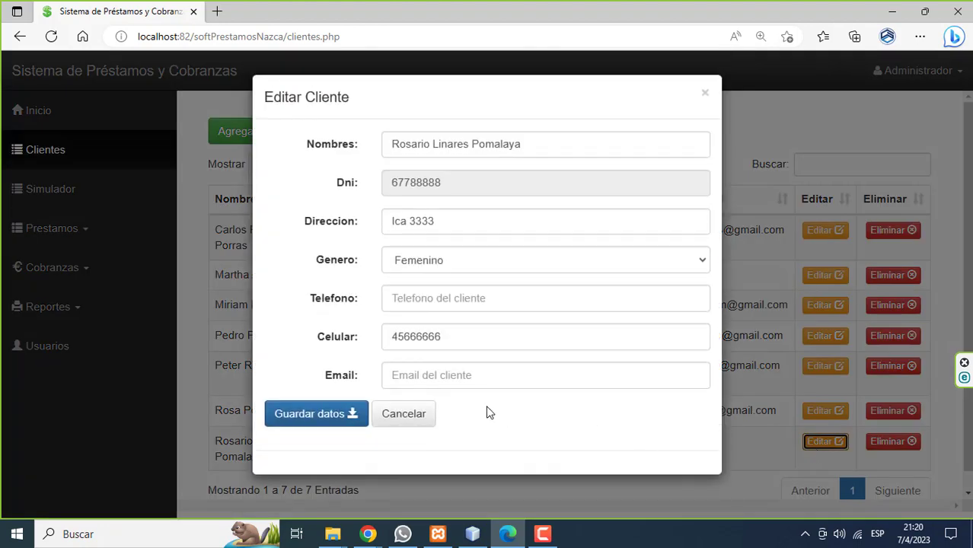
left_click(429, 373)
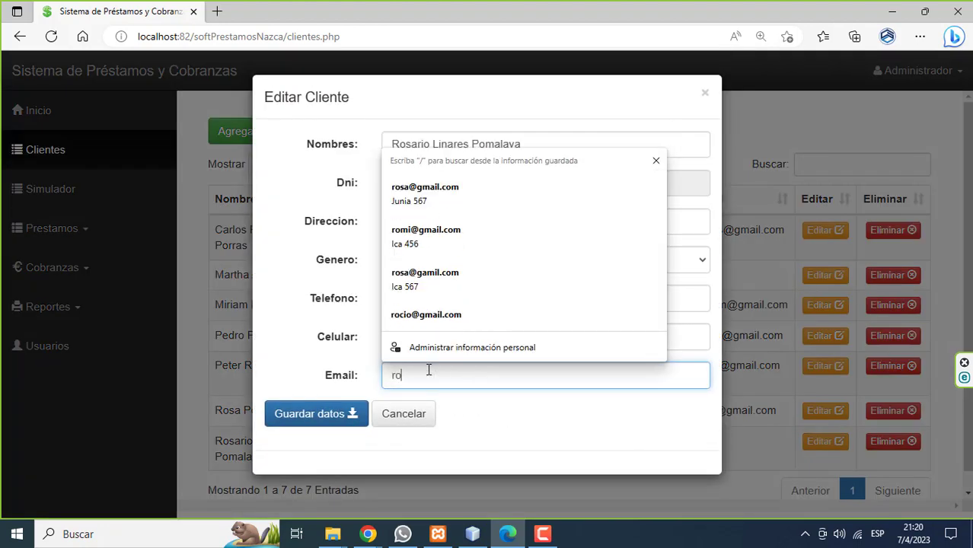
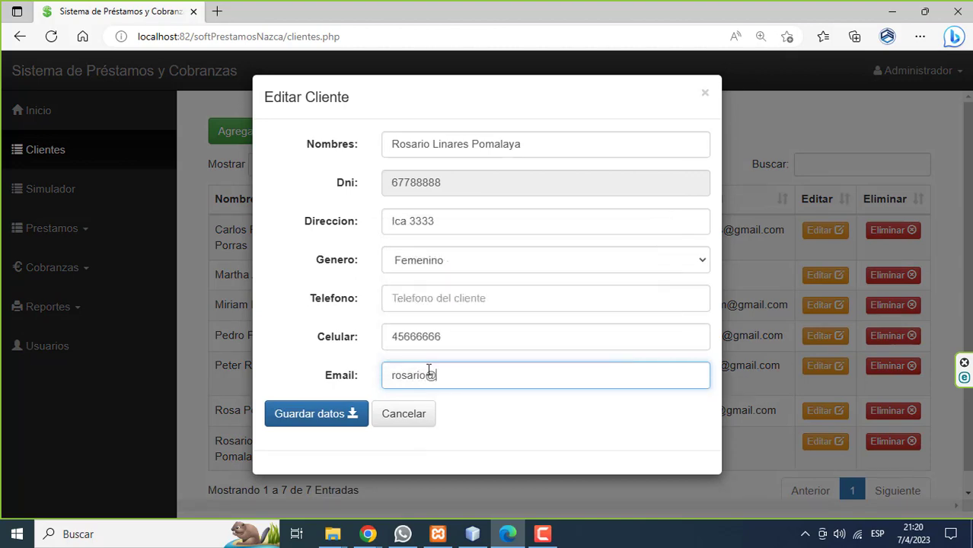
left_click(355, 412)
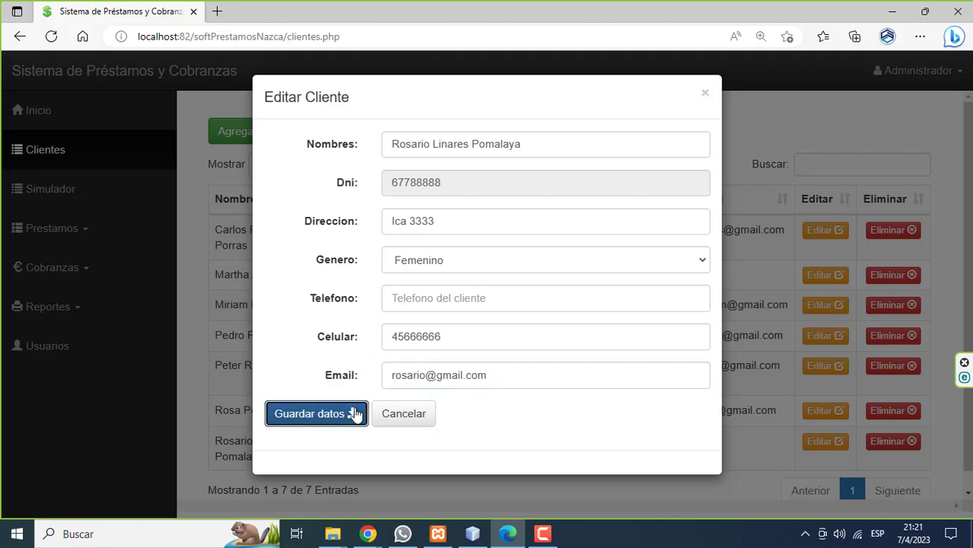
left_click(679, 204)
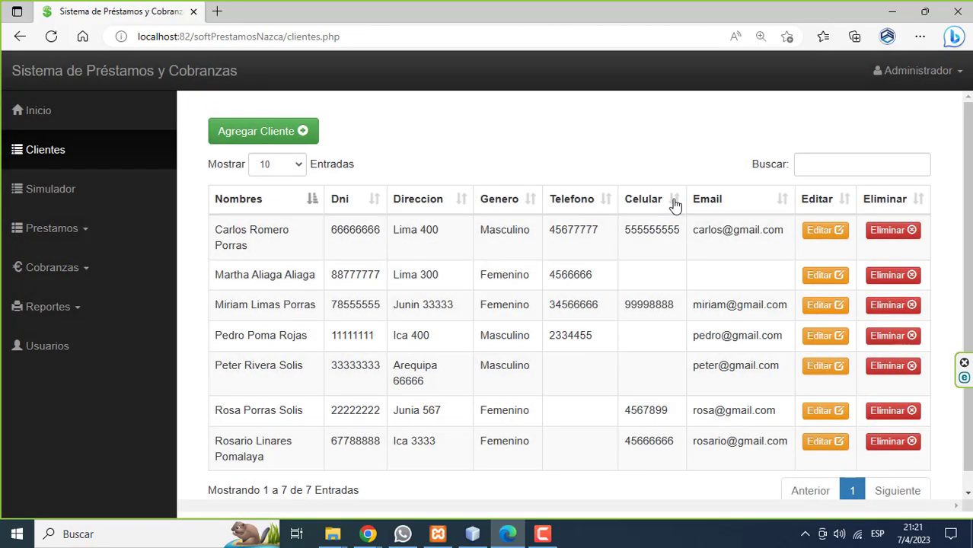
Enter the second client's mobile number in Celular and save the record.
left_click(821, 276)
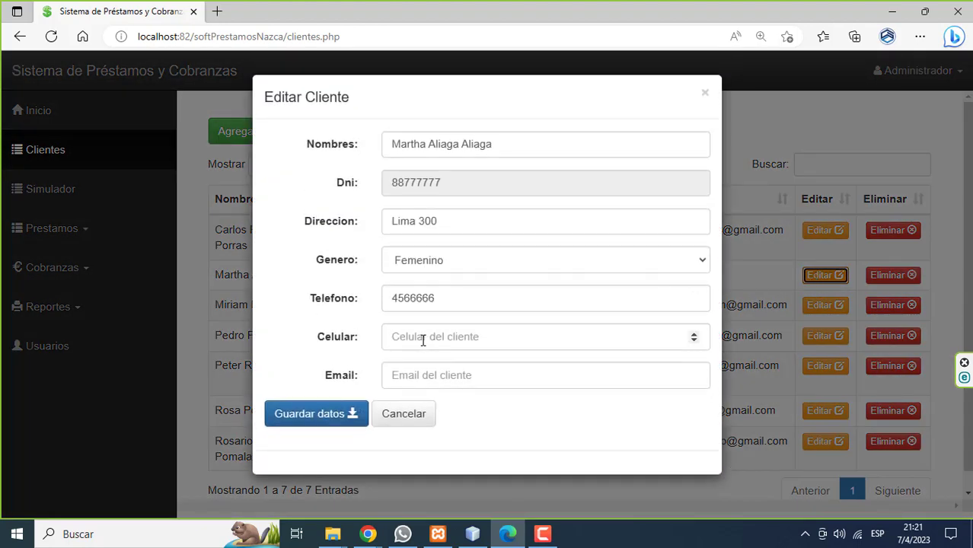
left_click(423, 340)
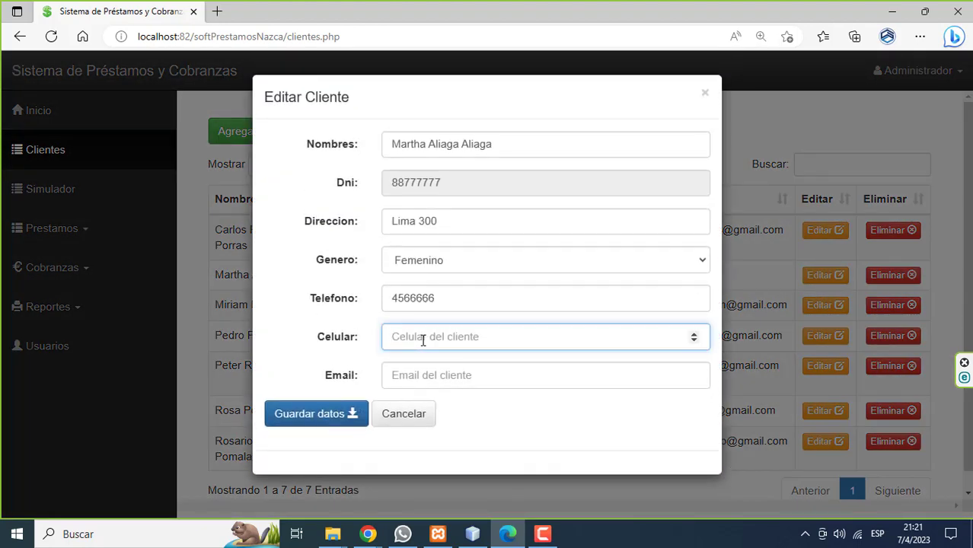
type("9887777")
left_click(349, 414)
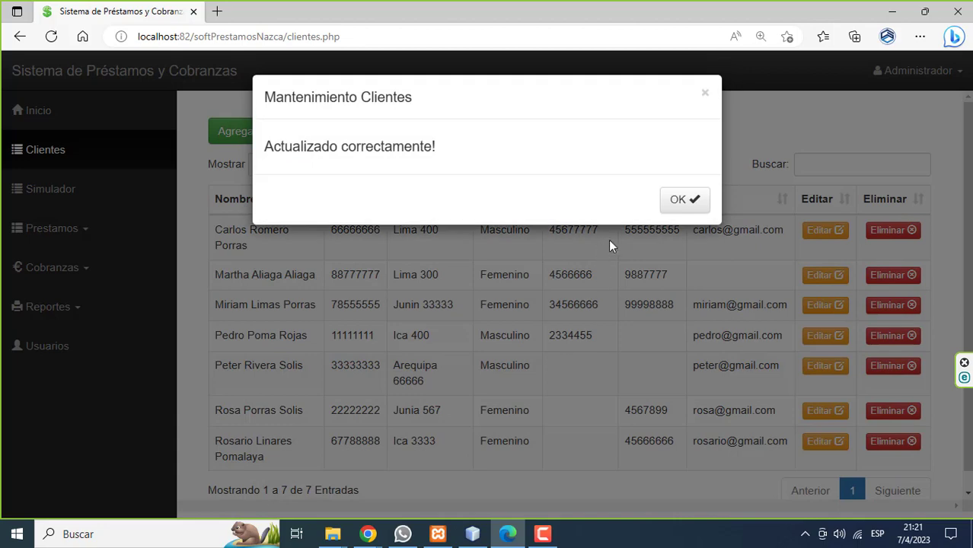
left_click(667, 201)
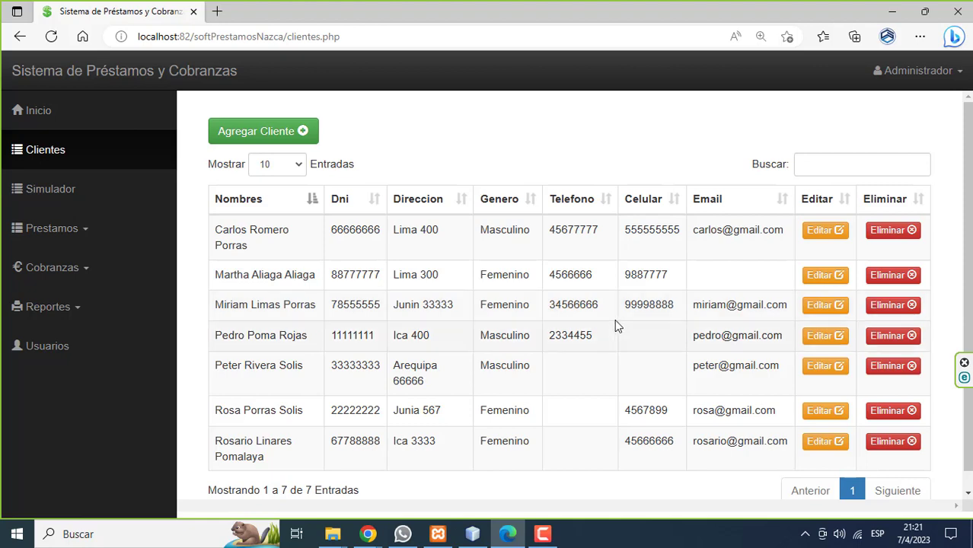
Start a new client in Agregar Cliente, entering the name, DNI and address.
left_click(266, 131)
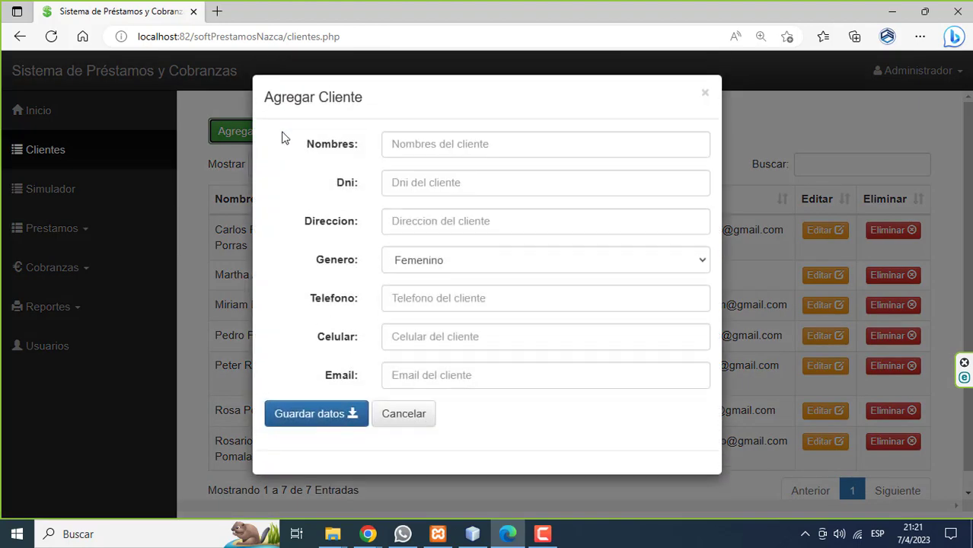
left_click(405, 144)
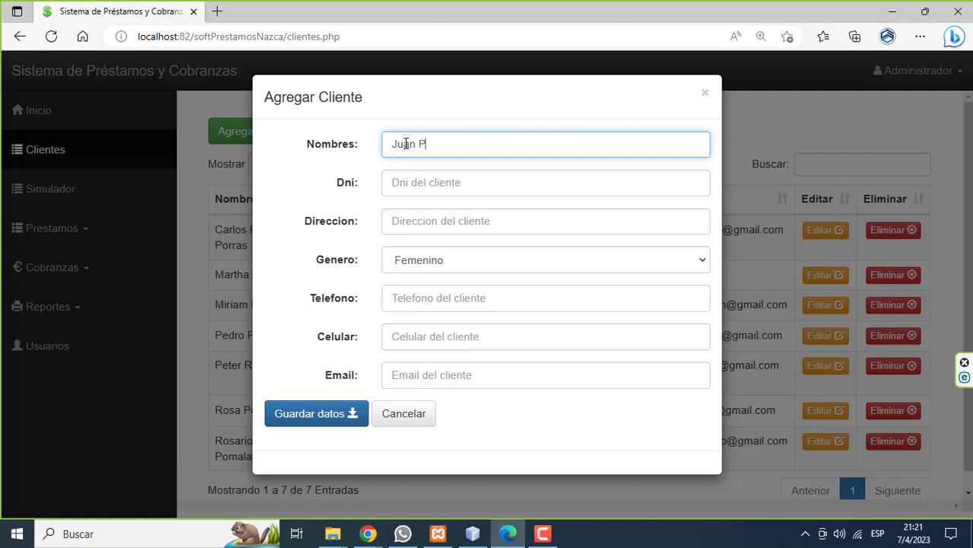
left_click(407, 192)
type("34")
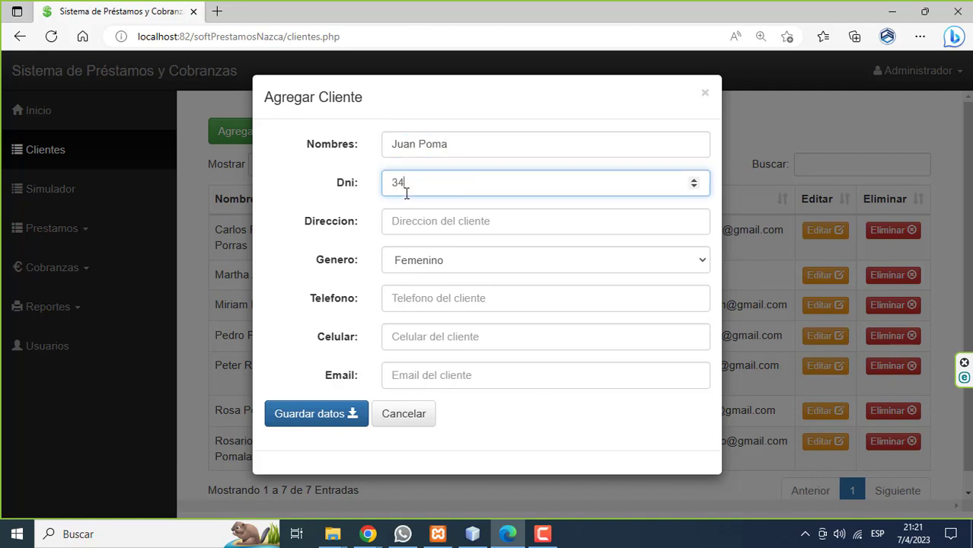
type("555555")
left_click(402, 220)
type("Ica 3")
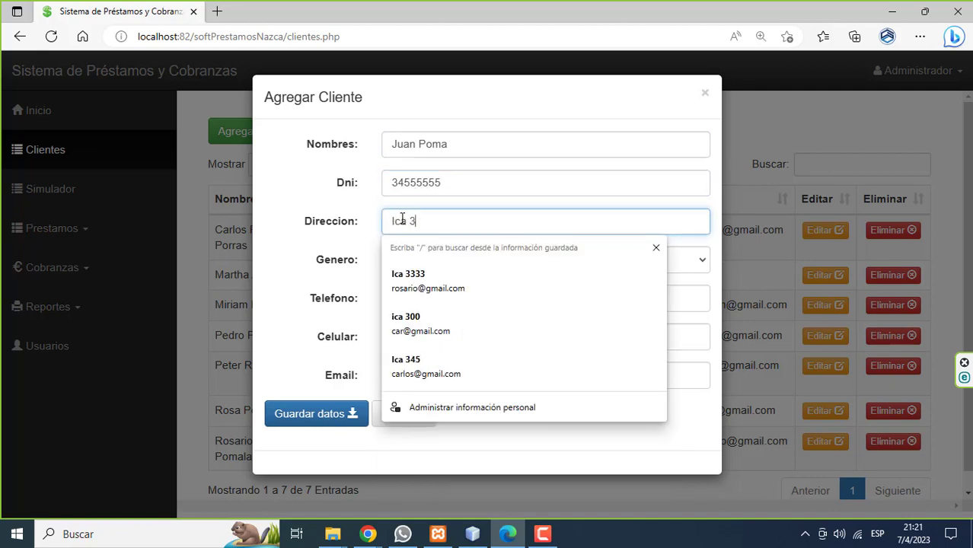
type("455")
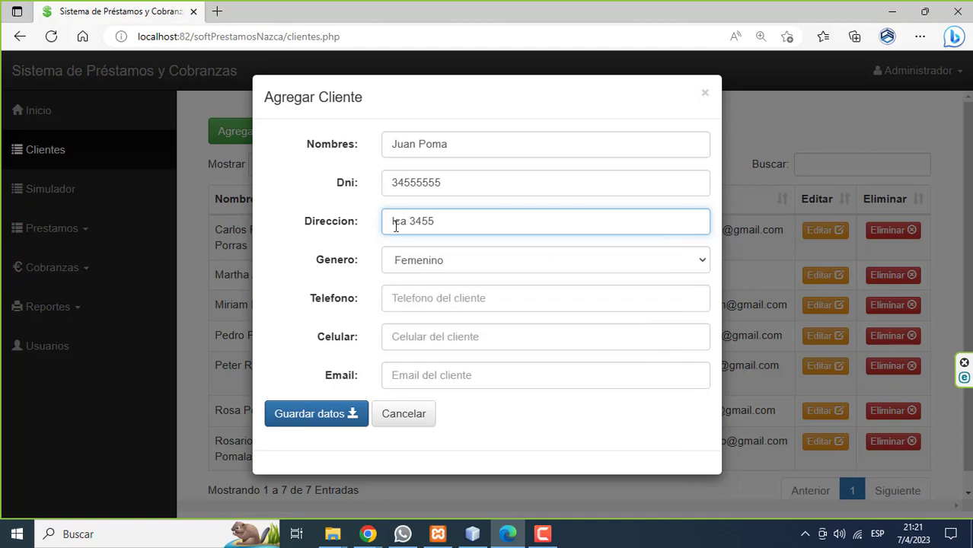
Set Genero to Masculino and save the new client, confirming the success alert.
left_click(412, 268)
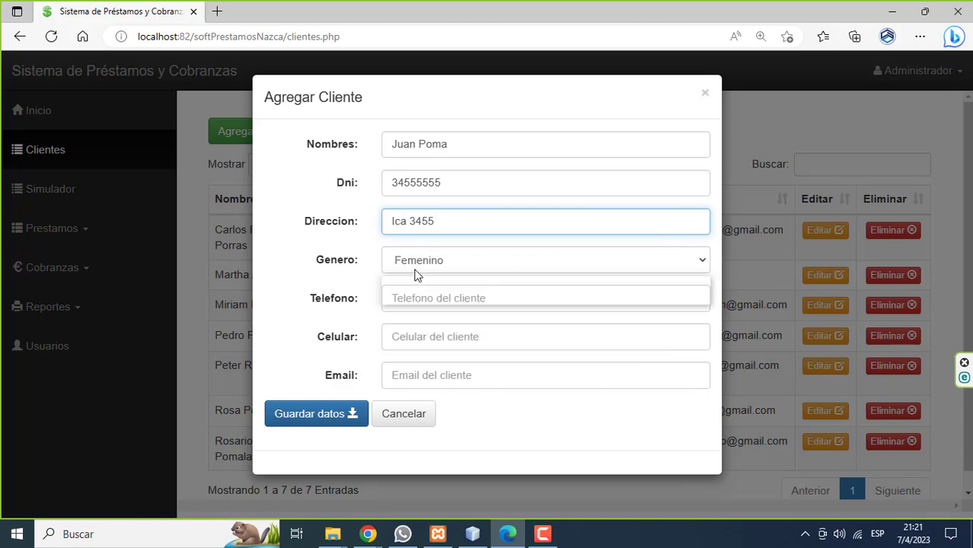
left_click(415, 283)
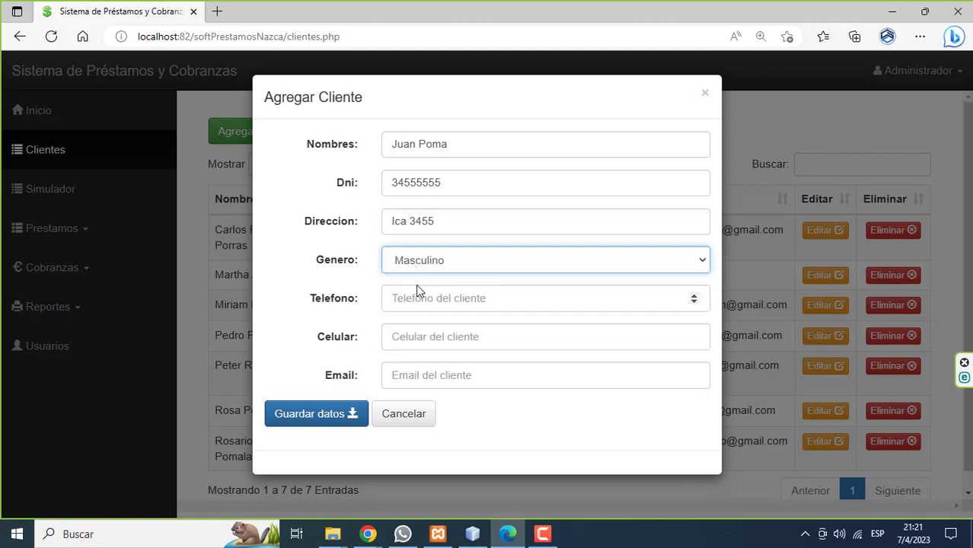
left_click(323, 409)
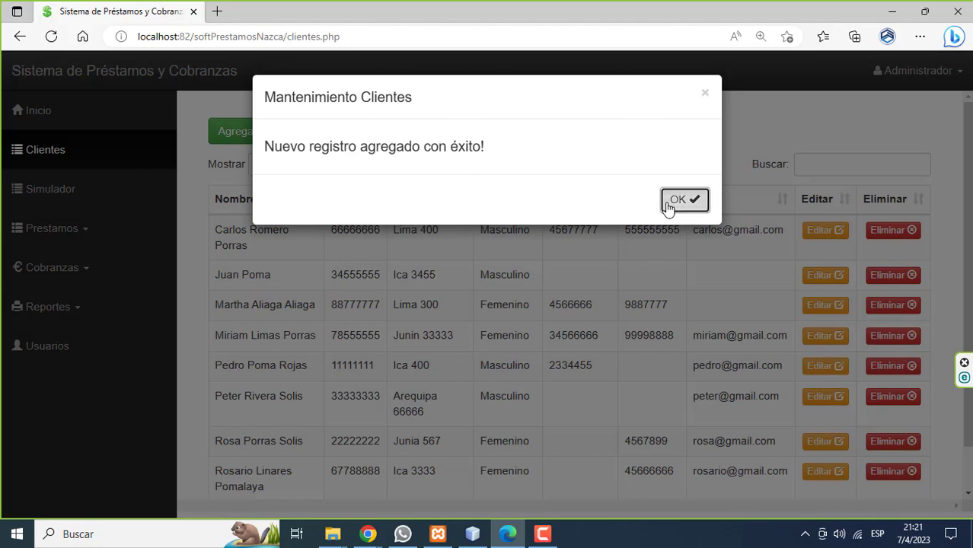
left_click(669, 203)
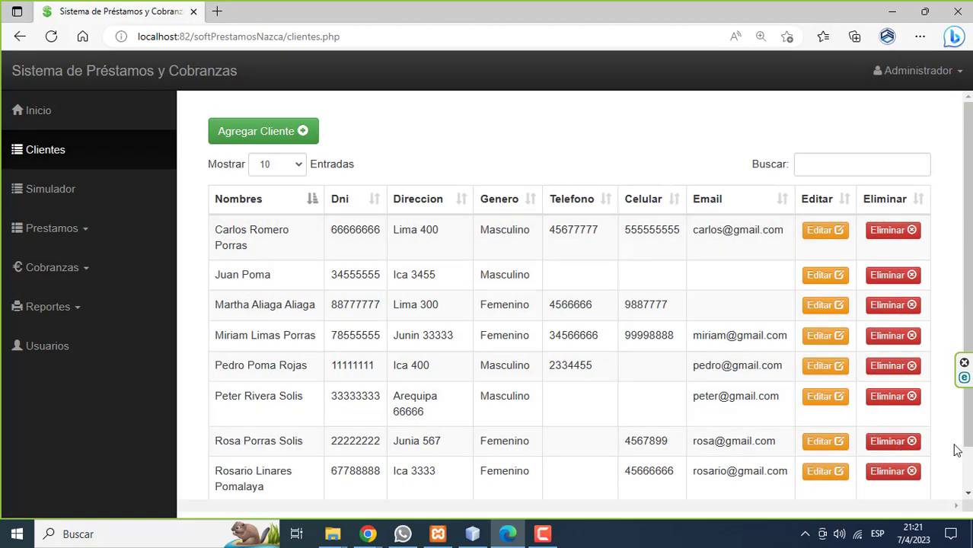
scroll(969, 446, "down", 1)
scroll(969, 446, "down", 1)
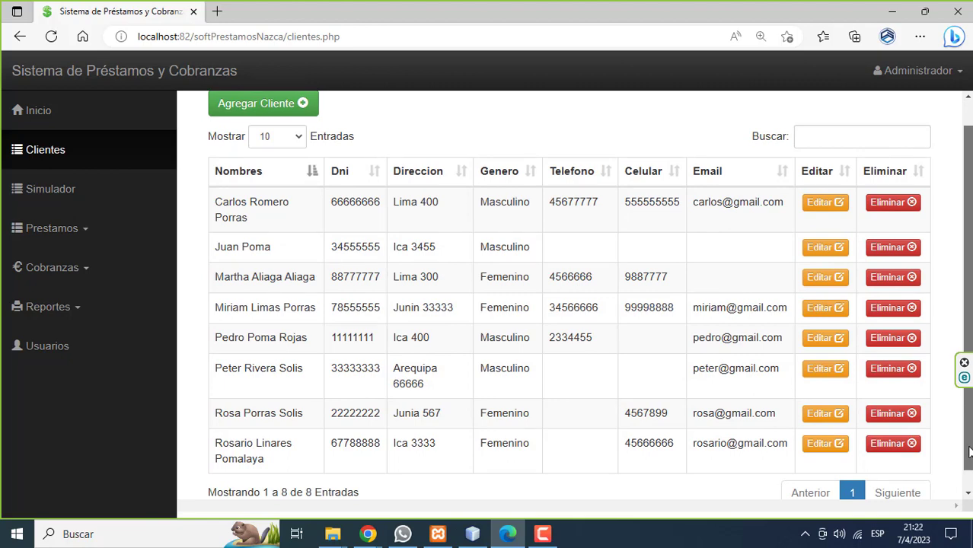
scroll(968, 452, "up", 2)
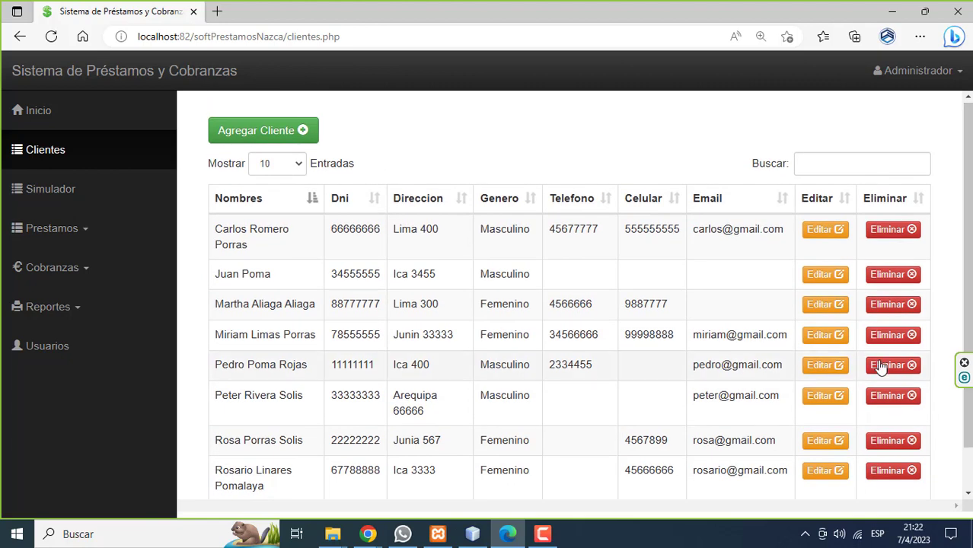
Delete the newly added male client, accepting the confirmation and success message.
left_click(884, 276)
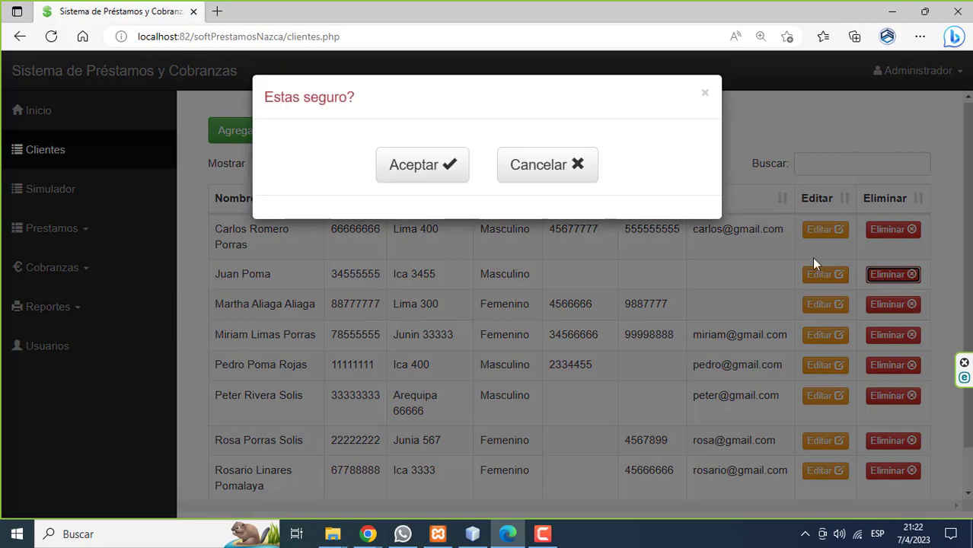
left_click(432, 177)
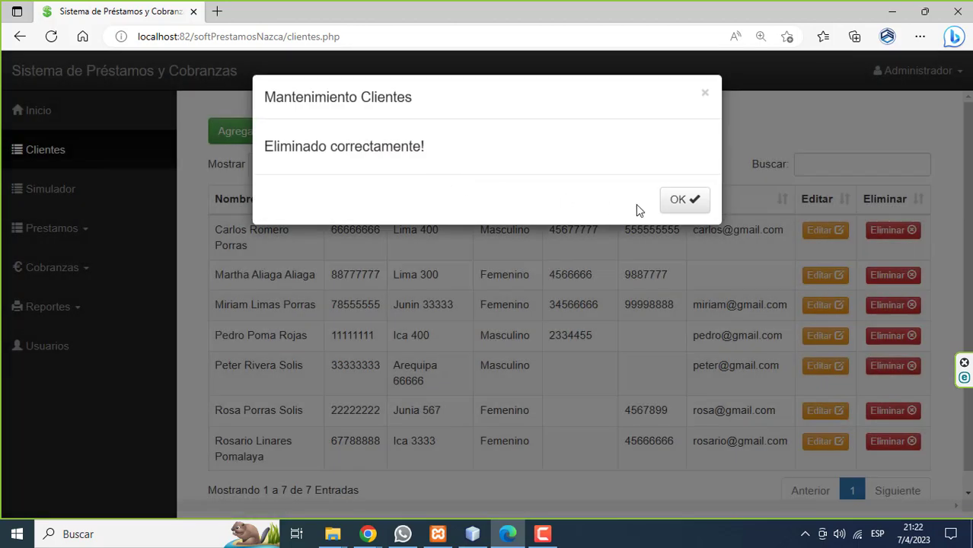
left_click(669, 207)
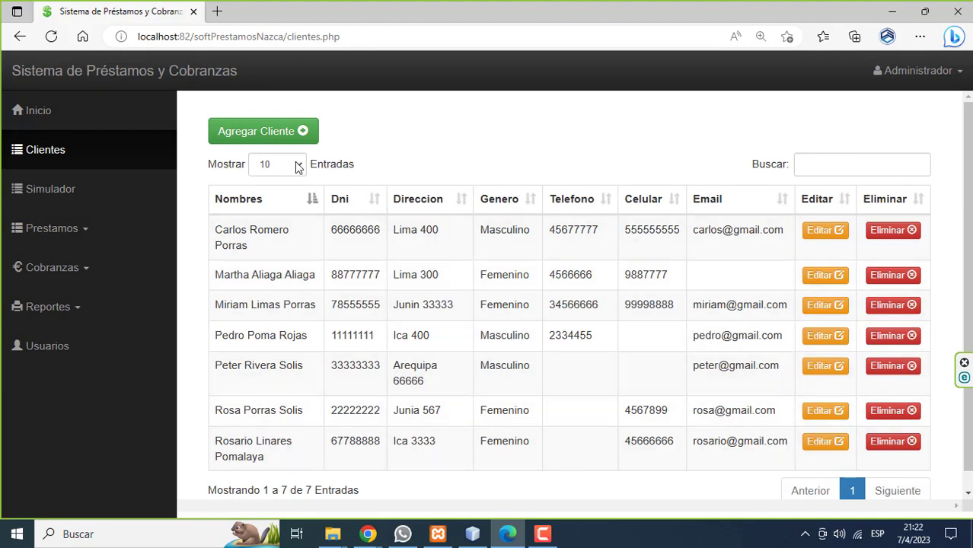
Start a new client in Agregar Cliente, entering the full name, DNI and address.
left_click(268, 139)
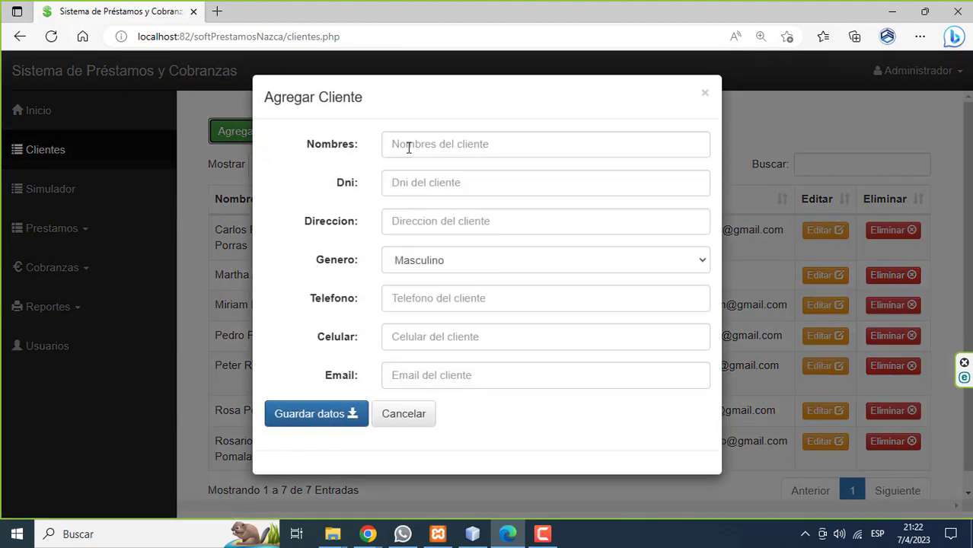
left_click(418, 144)
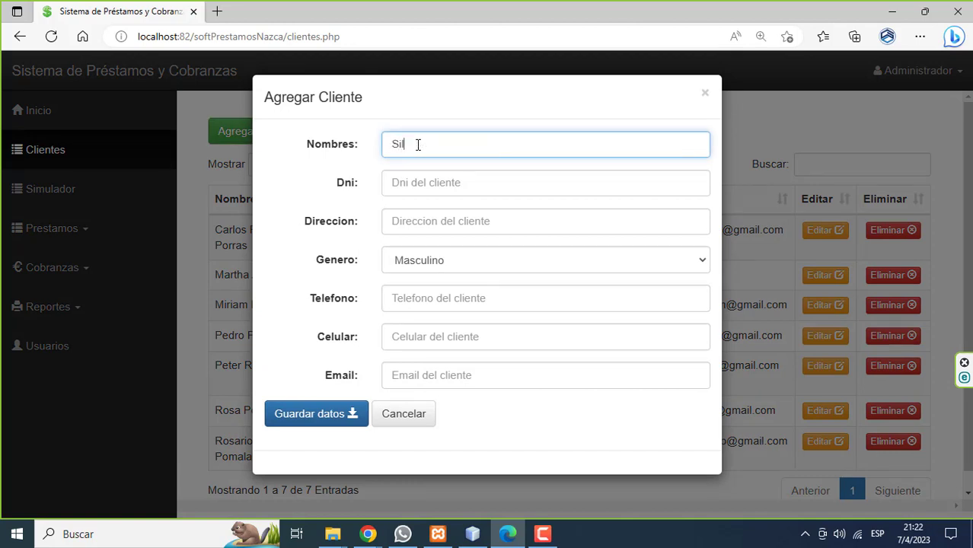
left_click(433, 191)
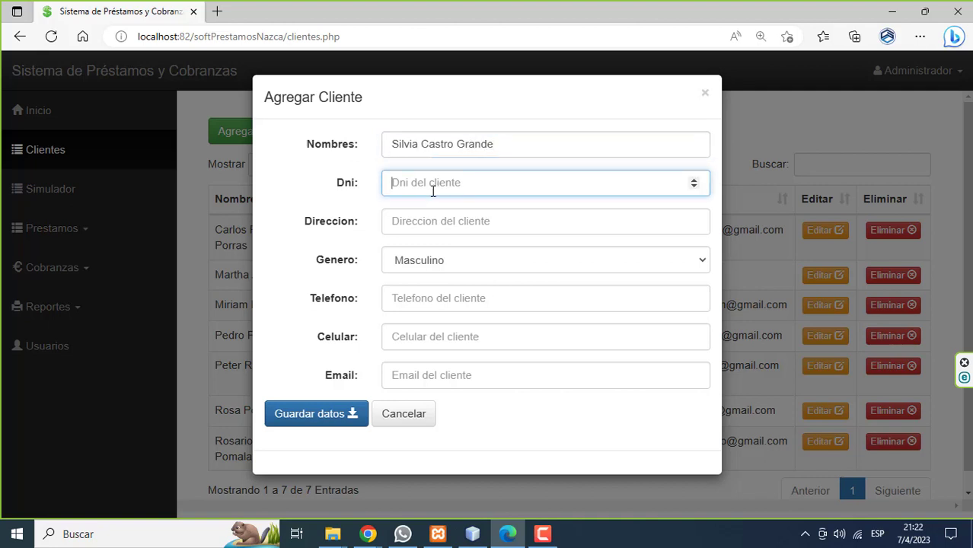
type("44445555")
left_click(425, 218)
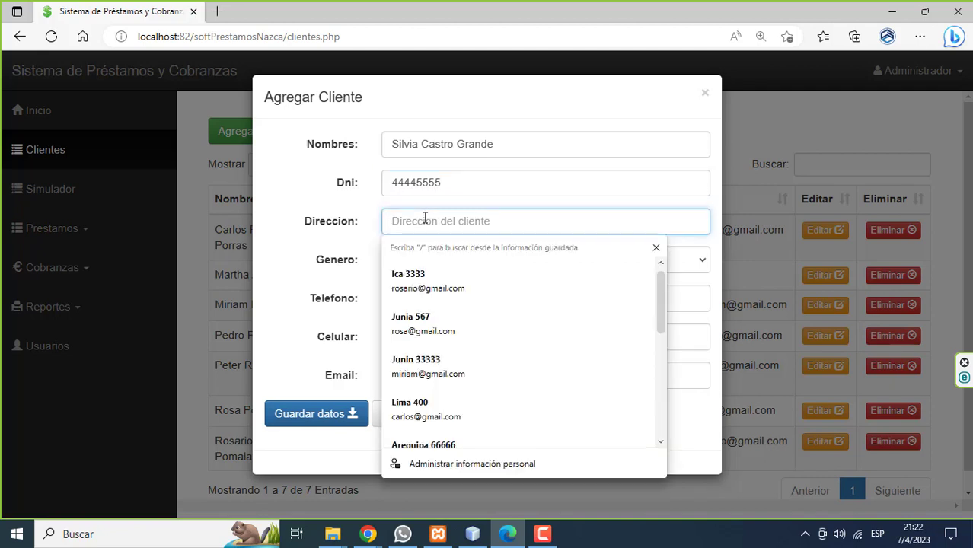
type("Lima 2")
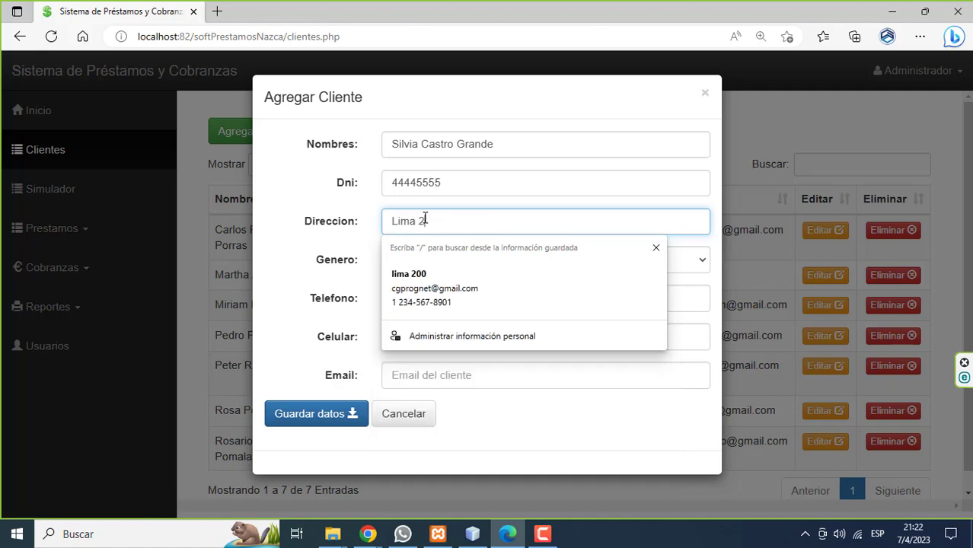
type("00")
Set Genero to Femenino, save the client, then return to Clientes via Inicio.
key("Escape")
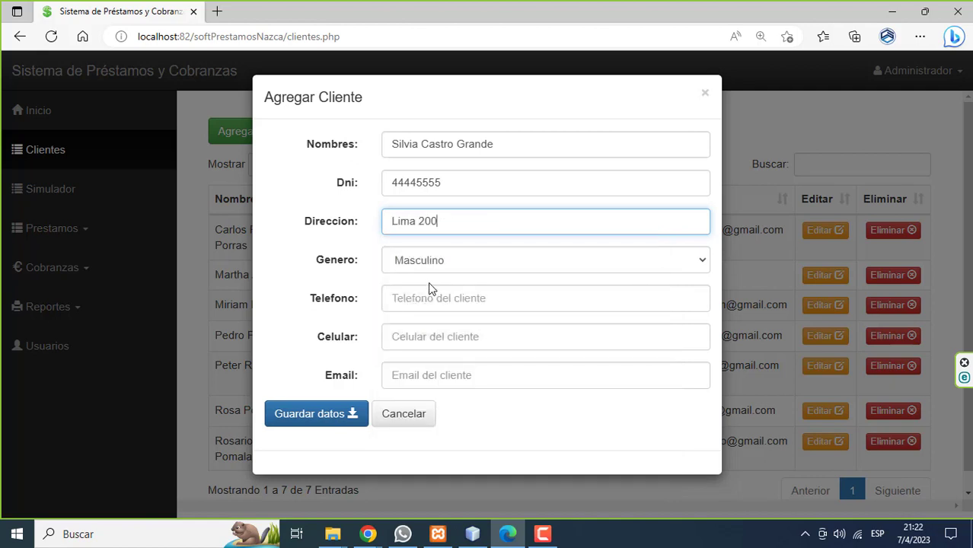
left_click(428, 263)
left_click(426, 296)
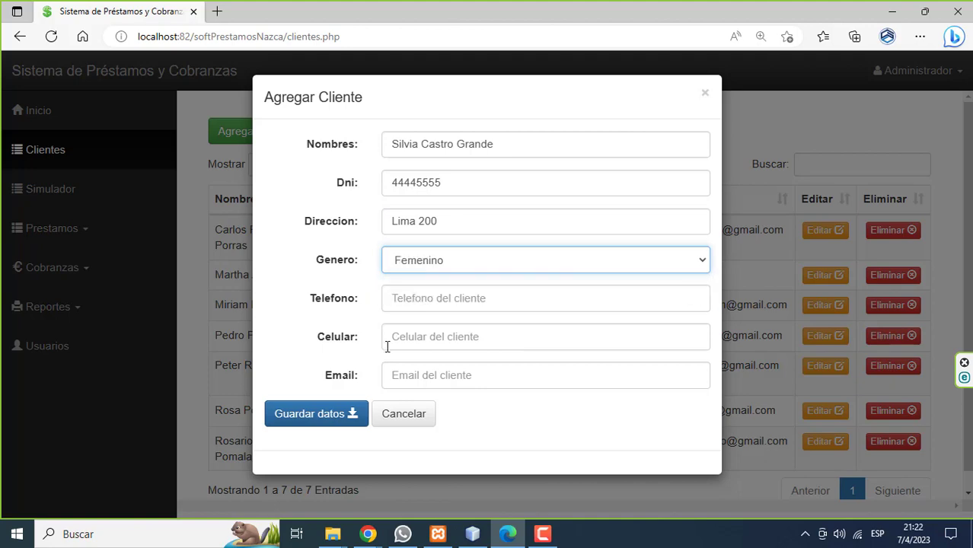
left_click(337, 413)
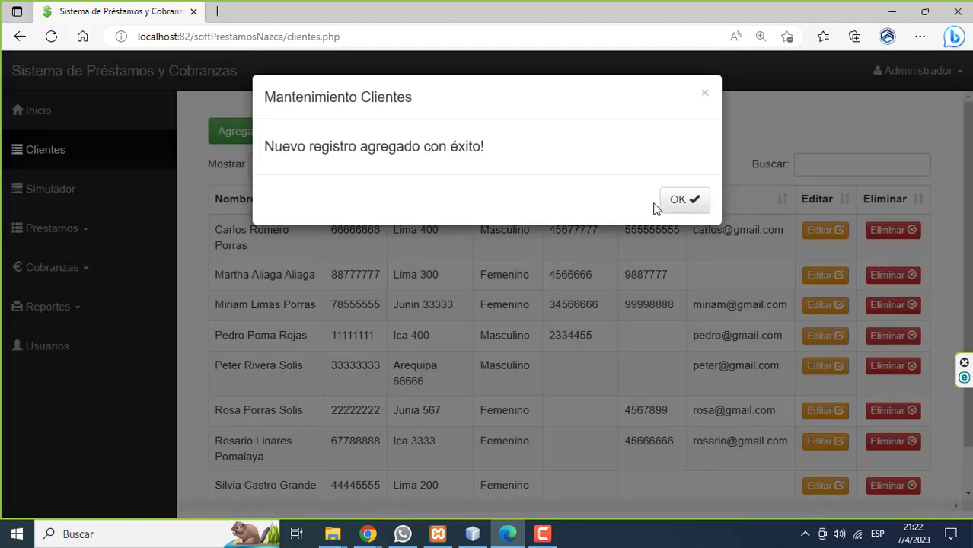
left_click(669, 204)
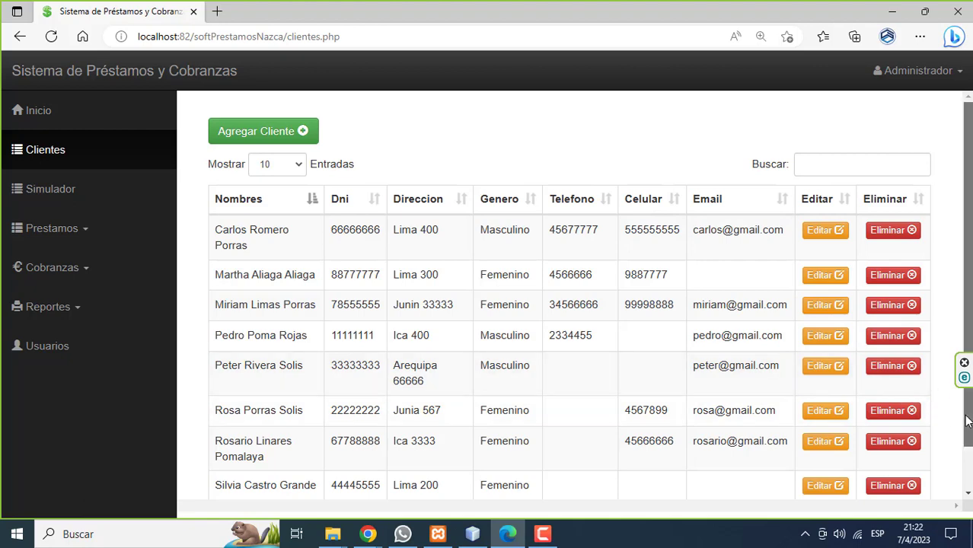
left_click_drag(968, 421, 968, 466)
scroll(969, 466, "up", 1)
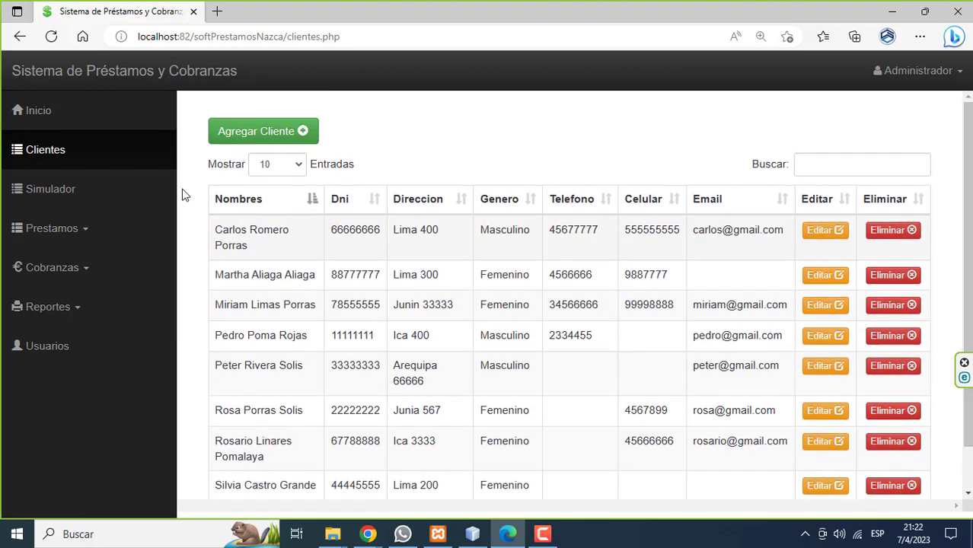
left_click(45, 114)
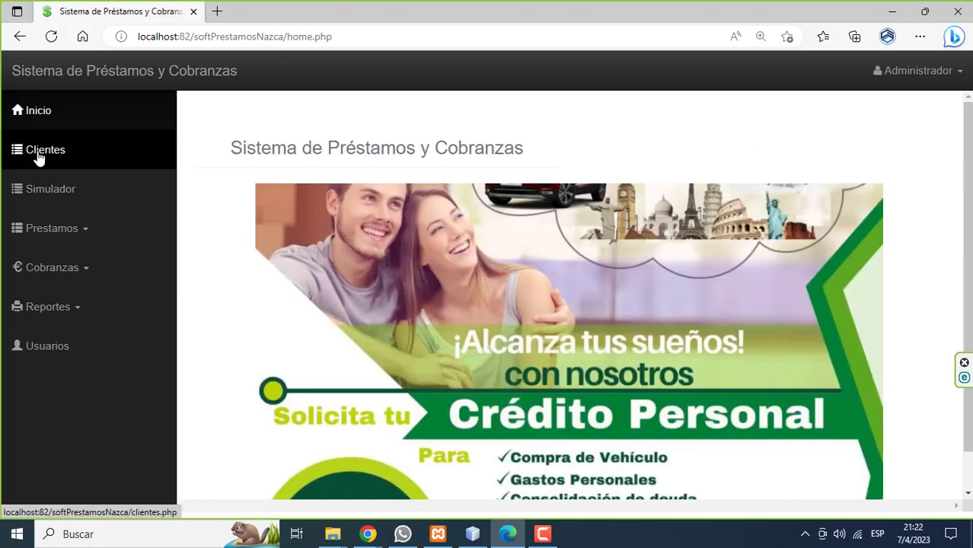
left_click(39, 156)
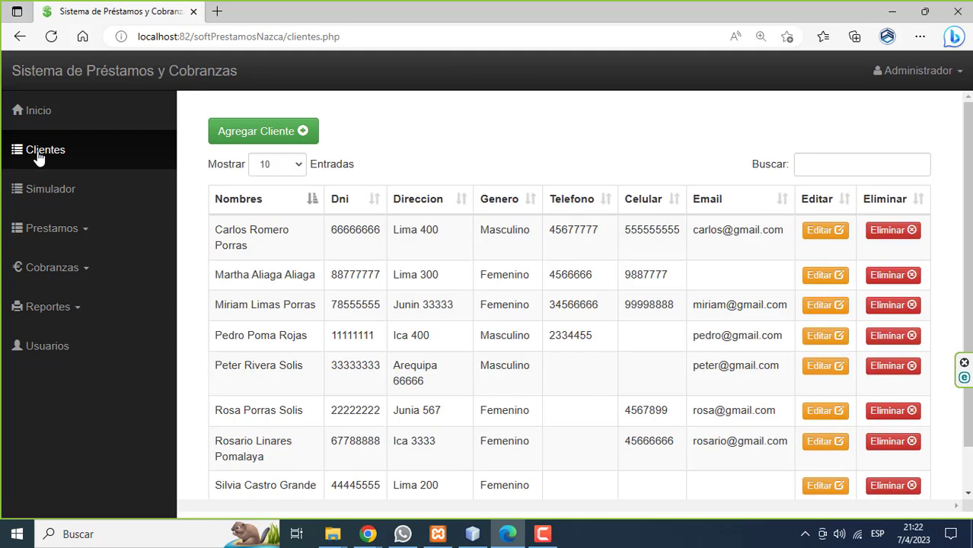
left_click(824, 173)
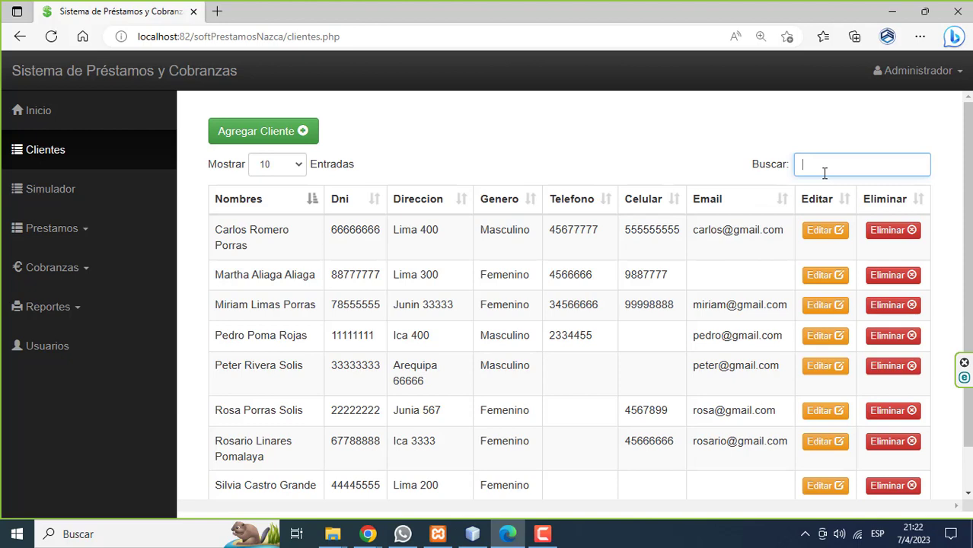
type("ca")
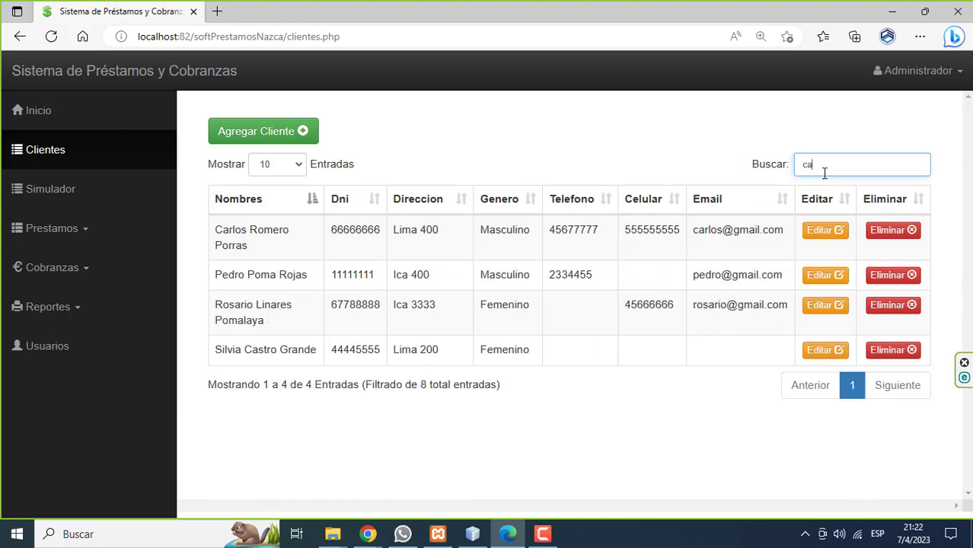
type("rlo")
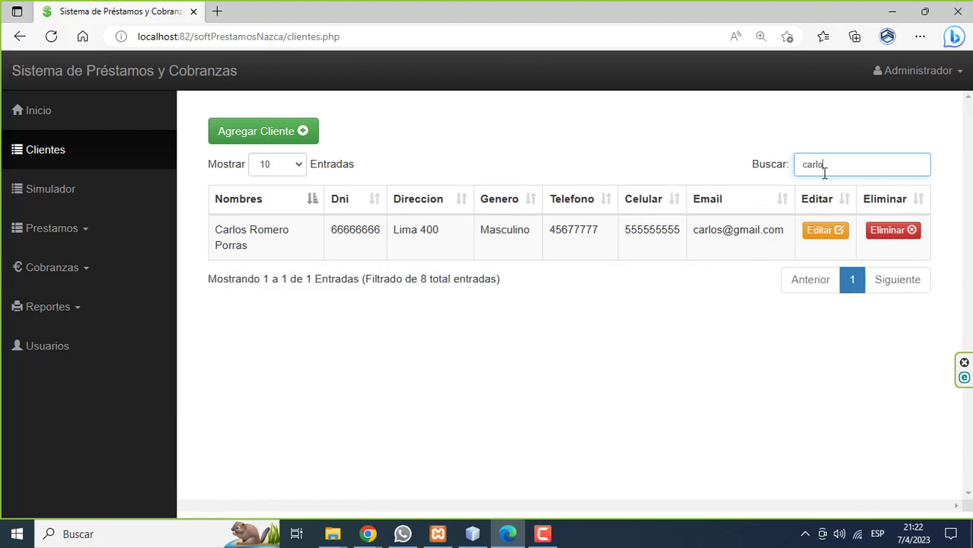
key("BackSpace")
key("BackSpace")
key("BackSpace")
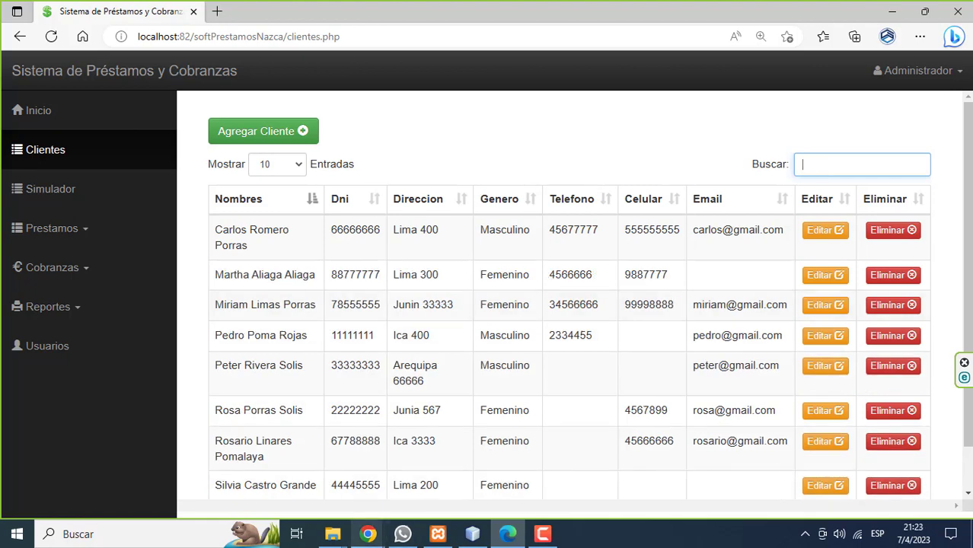
left_click(537, 535)
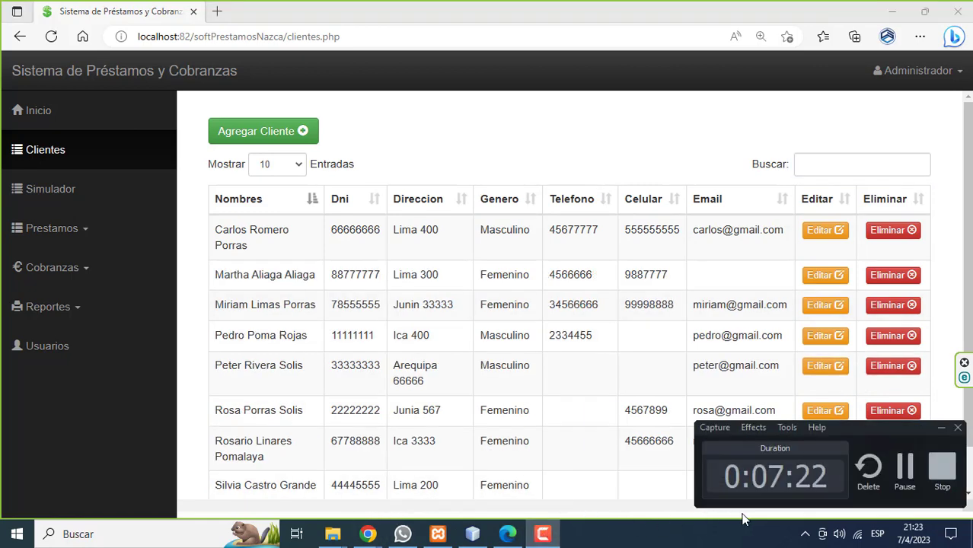